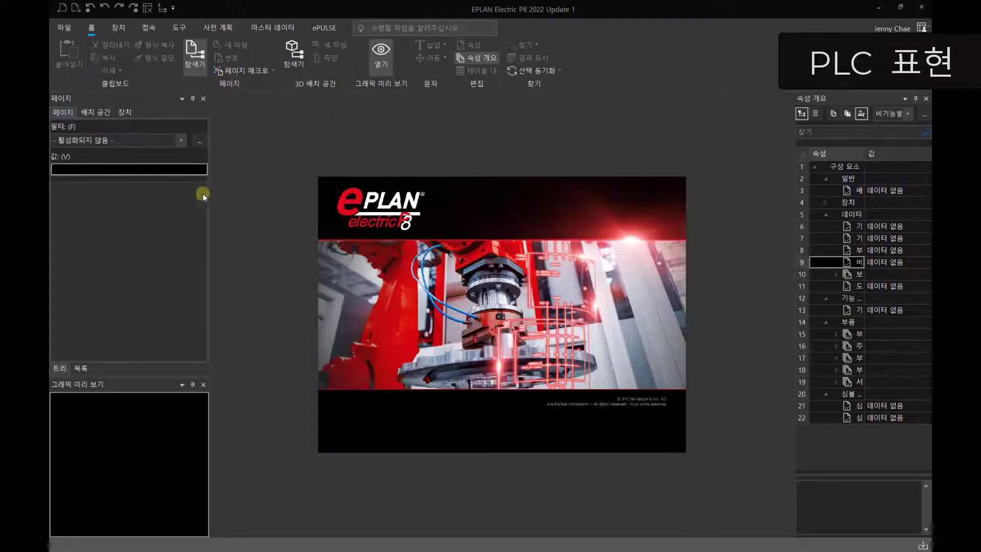
Step: Create a project named PLC from base project IEC_bas001.zw9, declining the master data update and accepting the default project properties
{"action": "right_click", "coordinate": [119, 213]}
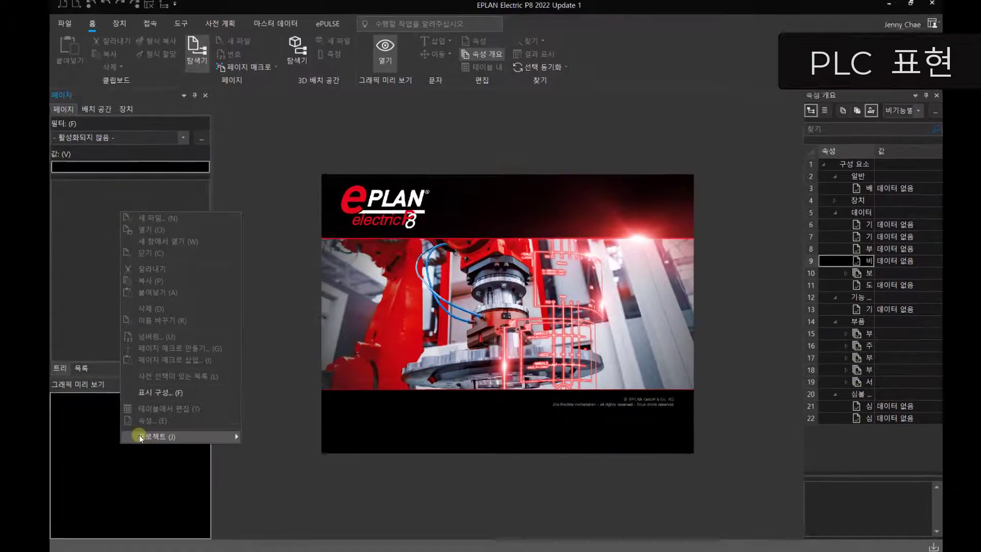
{"action": "mouse_move", "coordinate": [141, 438]}
{"action": "left_click", "coordinate": [289, 438]}
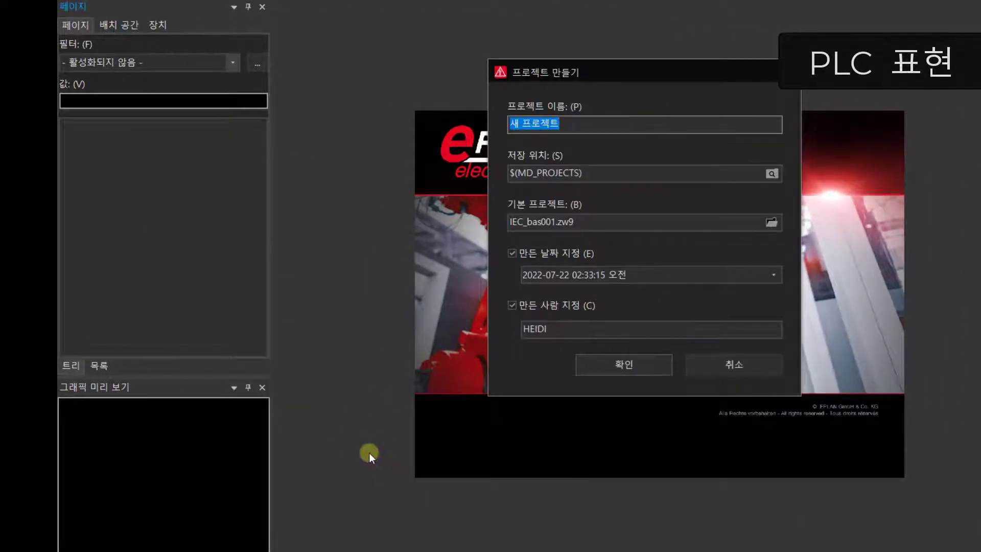
{"action": "type", "text": "ㅔㅣㅊ"}
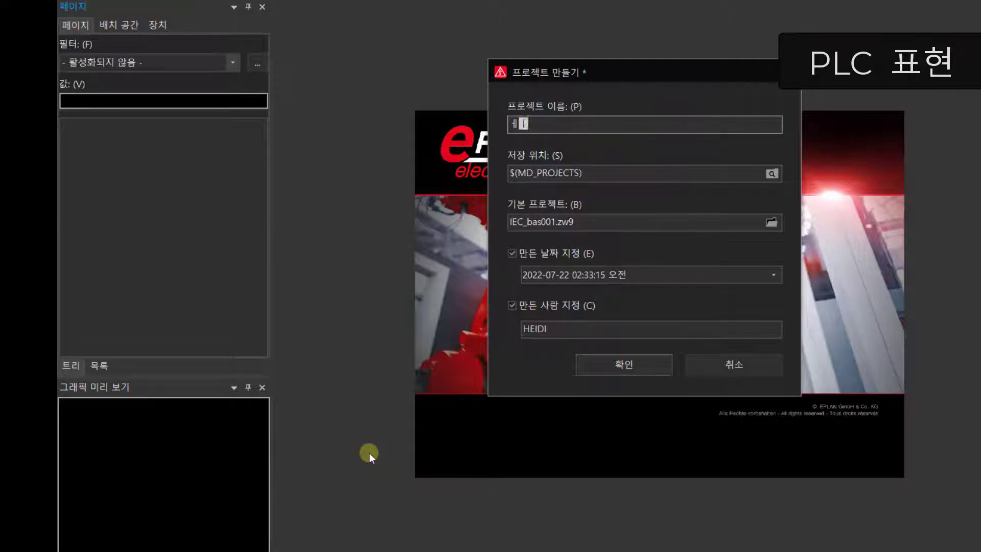
{"action": "key", "text": "BackSpace"}
{"action": "key", "text": "BackSpace"}
{"action": "key", "text": "BackSpace"}
{"action": "type", "text": "PLC"}
{"action": "left_click", "coordinate": [614, 366]}
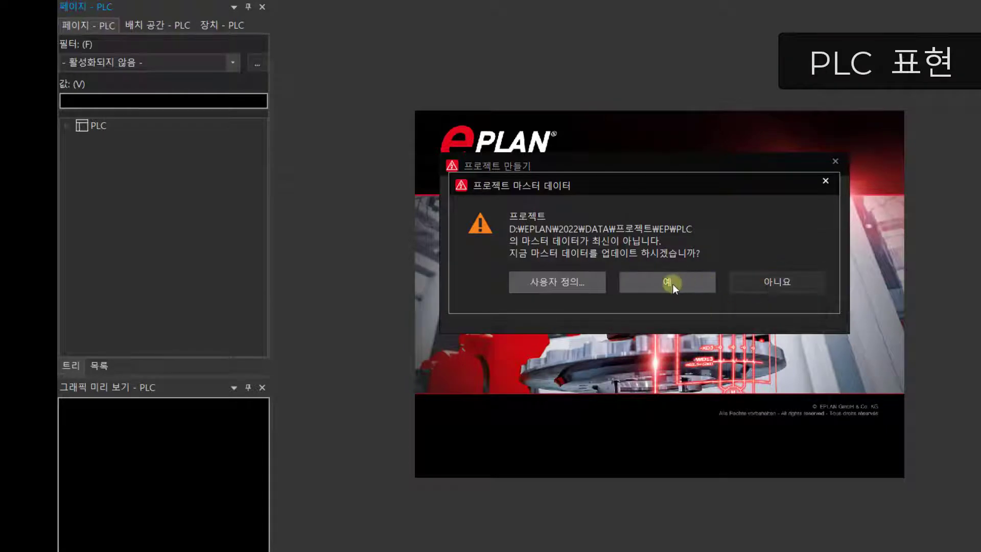
{"action": "left_click", "coordinate": [808, 284]}
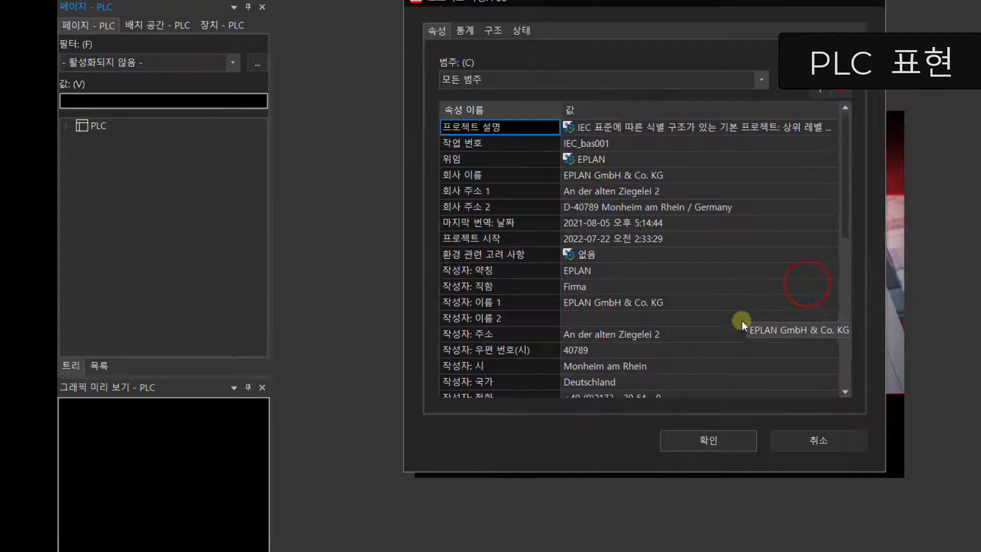
{"action": "left_click", "coordinate": [692, 448]}
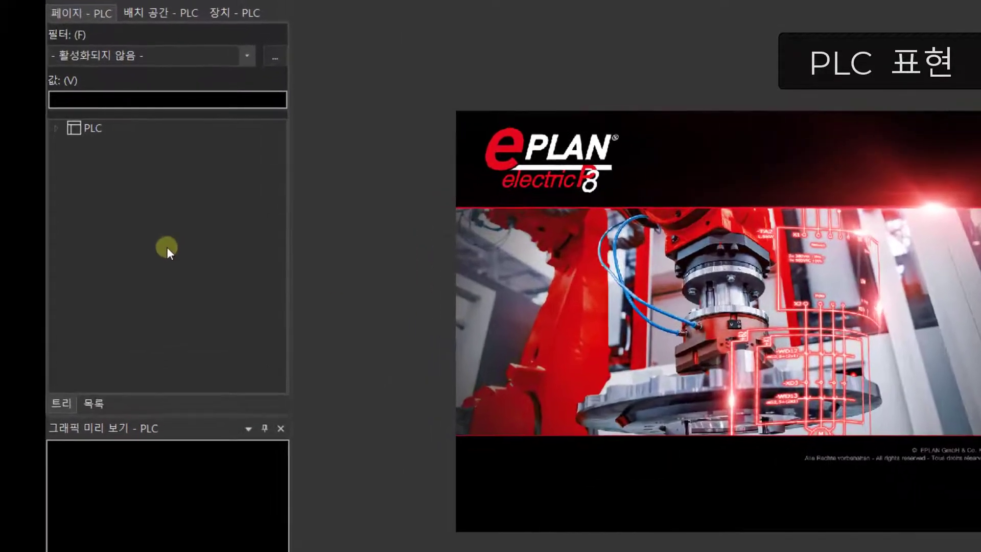
Step: Add multi-line schematic page 1 to the PLC project with the description "PLC 전원"
{"action": "right_click", "coordinate": [125, 193]}
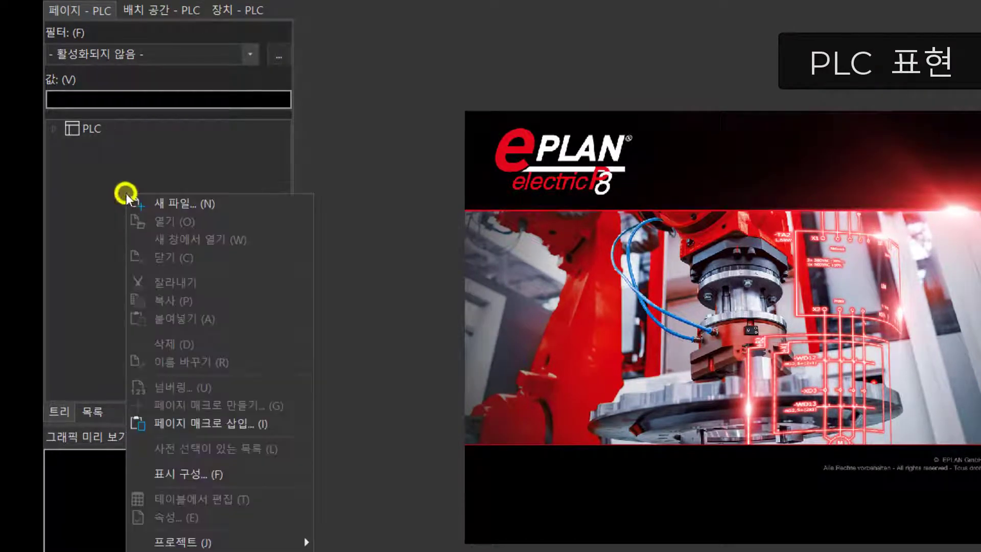
{"action": "left_click", "coordinate": [161, 205]}
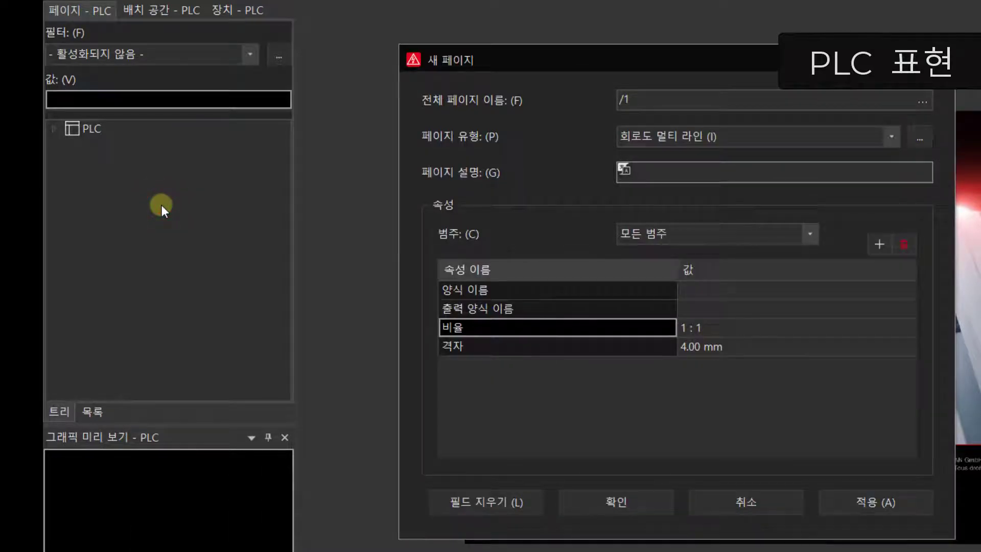
{"action": "left_click", "coordinate": [679, 171]}
{"action": "left_click", "coordinate": [696, 168]}
{"action": "left_click", "coordinate": [683, 178]}
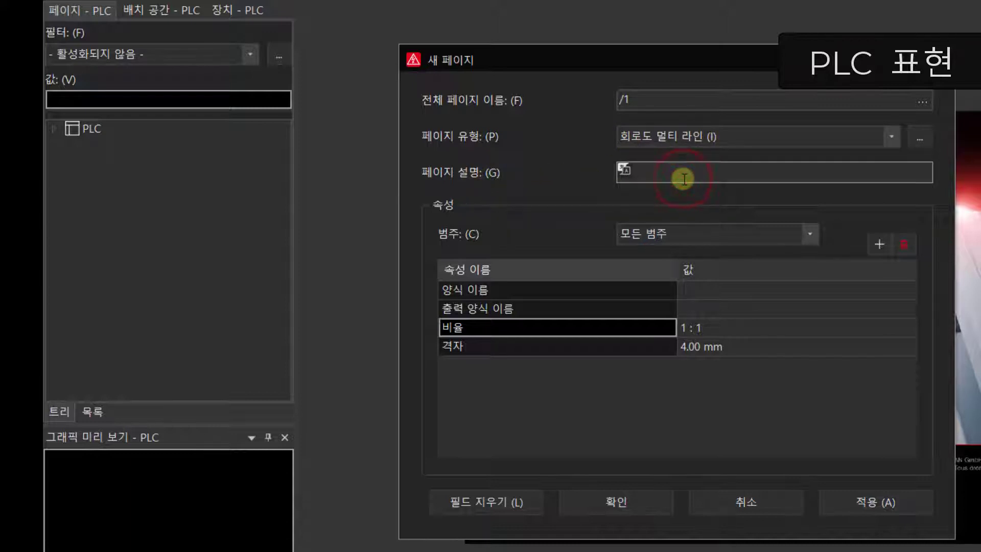
{"action": "type", "text": "PLC 전원"}
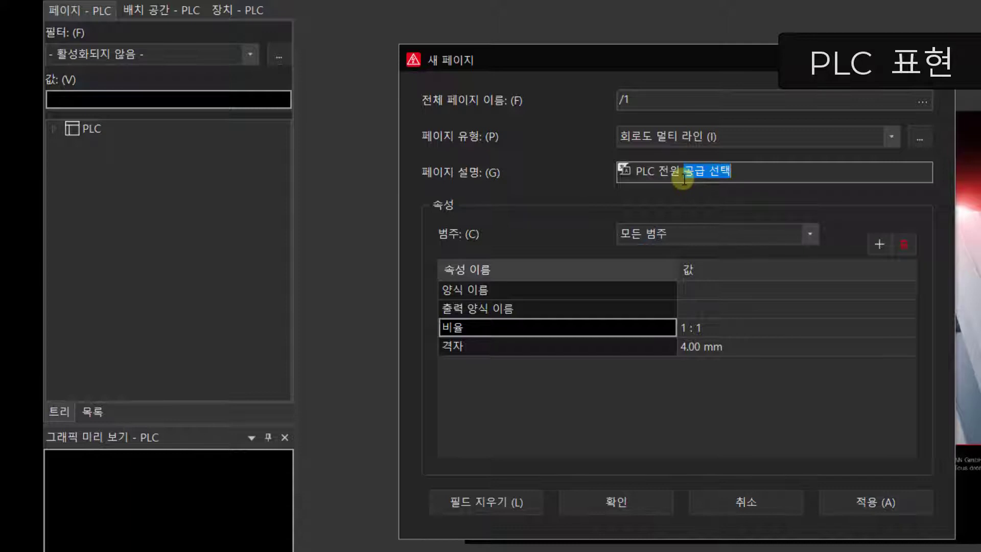
{"action": "key", "text": "Delete"}
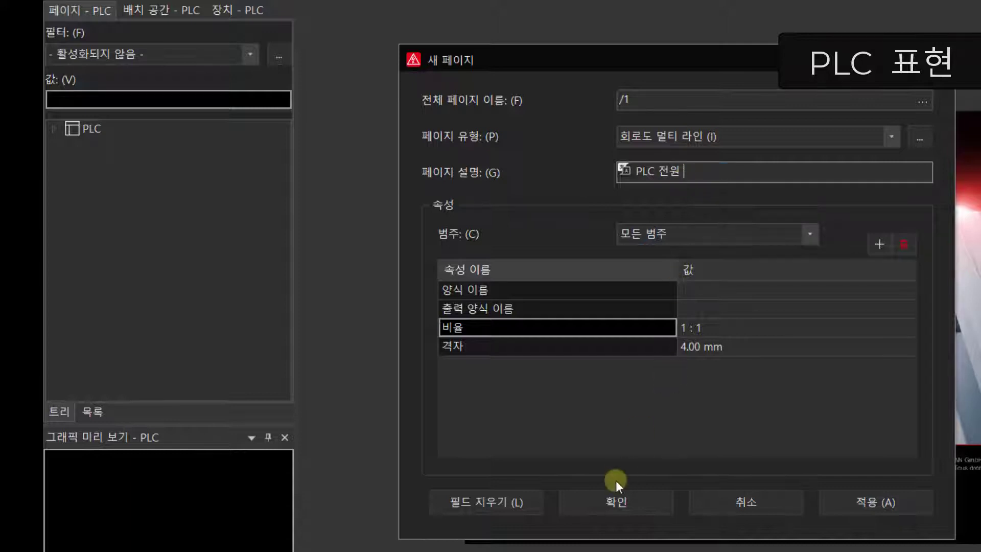
{"action": "left_click", "coordinate": [615, 499]}
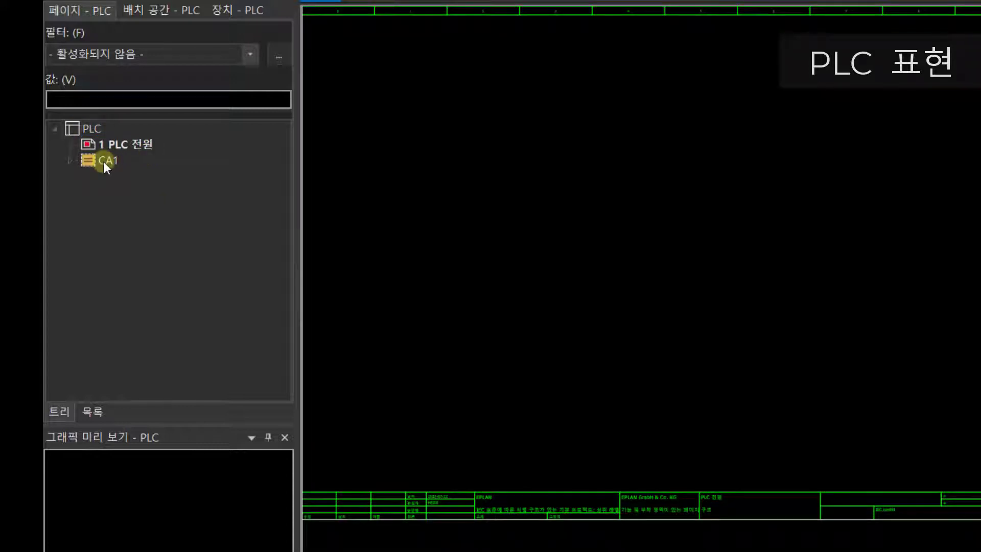
Step: Delete the CA1 structure with its page from the PLC project
{"action": "right_click", "coordinate": [103, 162]}
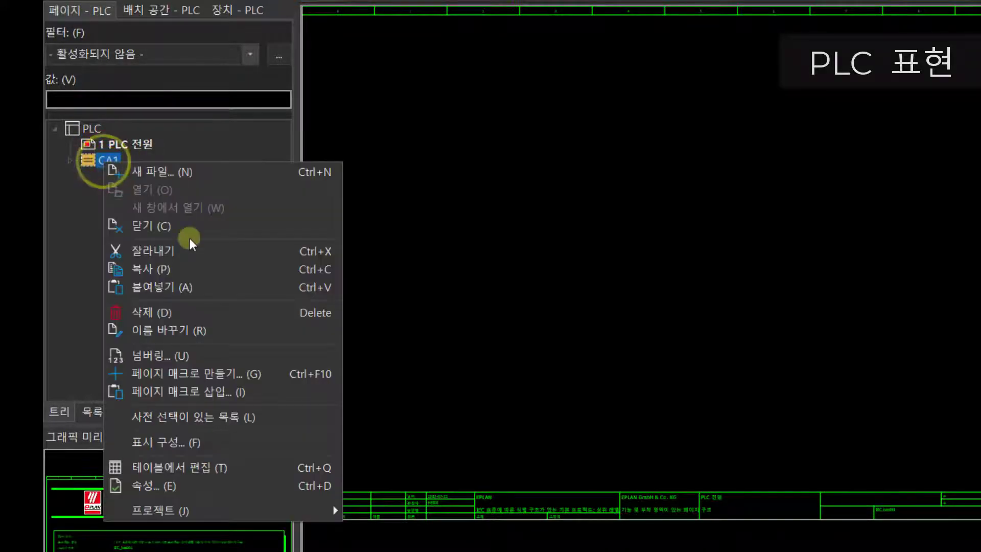
{"action": "left_click", "coordinate": [153, 312]}
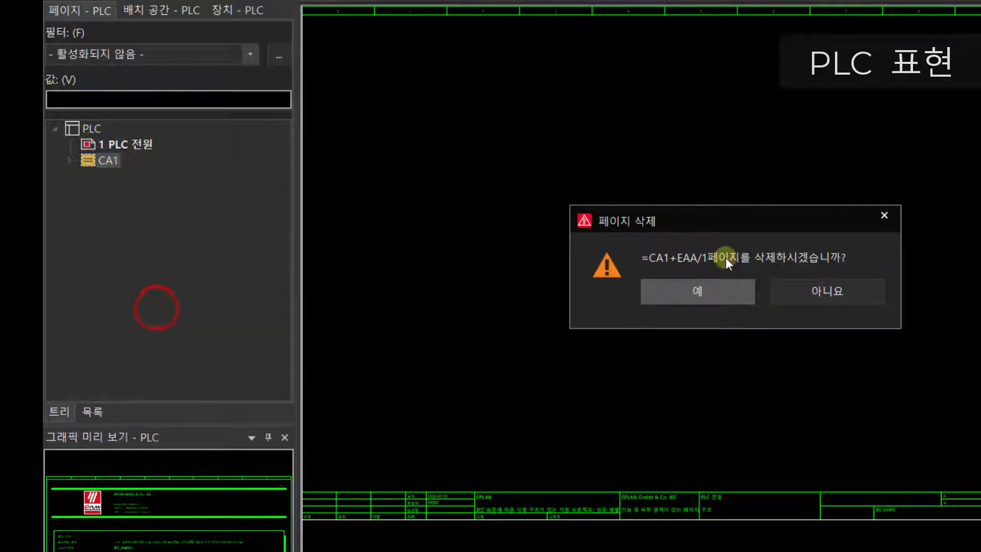
{"action": "left_click", "coordinate": [698, 291]}
Step: Add multi-line schematic page 2 with the description "PLC INPUT"
{"action": "right_click", "coordinate": [108, 146]}
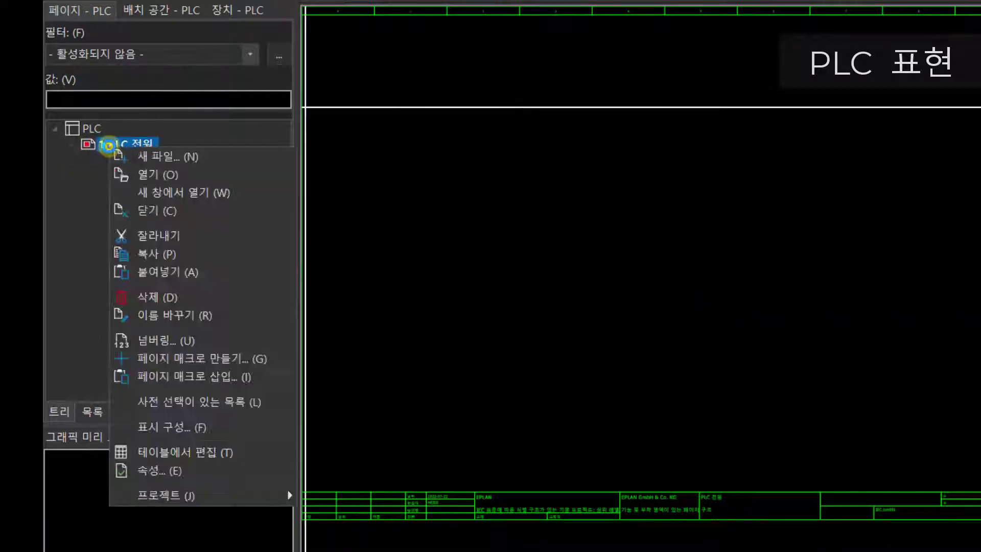
{"action": "left_click", "coordinate": [139, 155]}
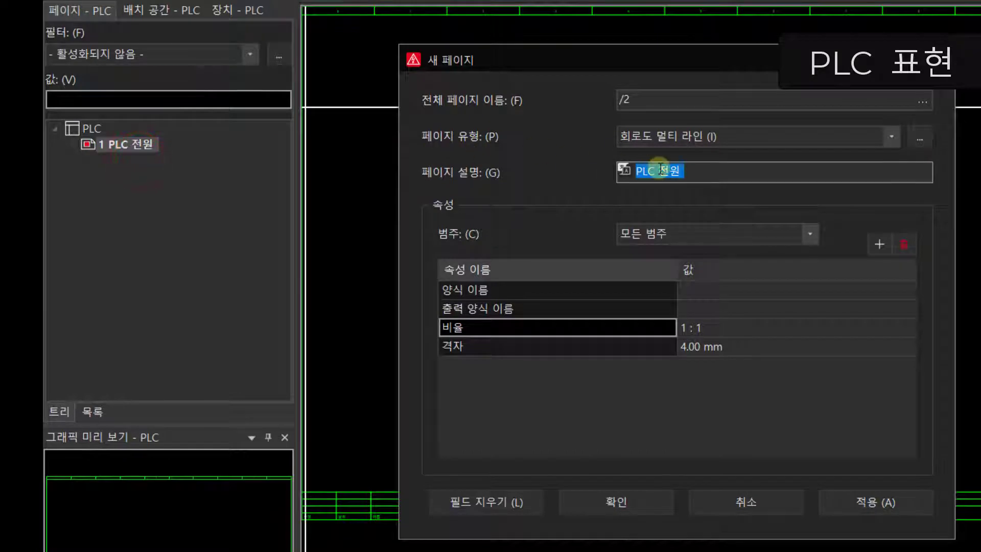
{"action": "left_click", "coordinate": [682, 177]}
{"action": "key", "text": "BackSpace"}
{"action": "key", "text": "BackSpace"}
{"action": "key", "text": "BackSpace"}
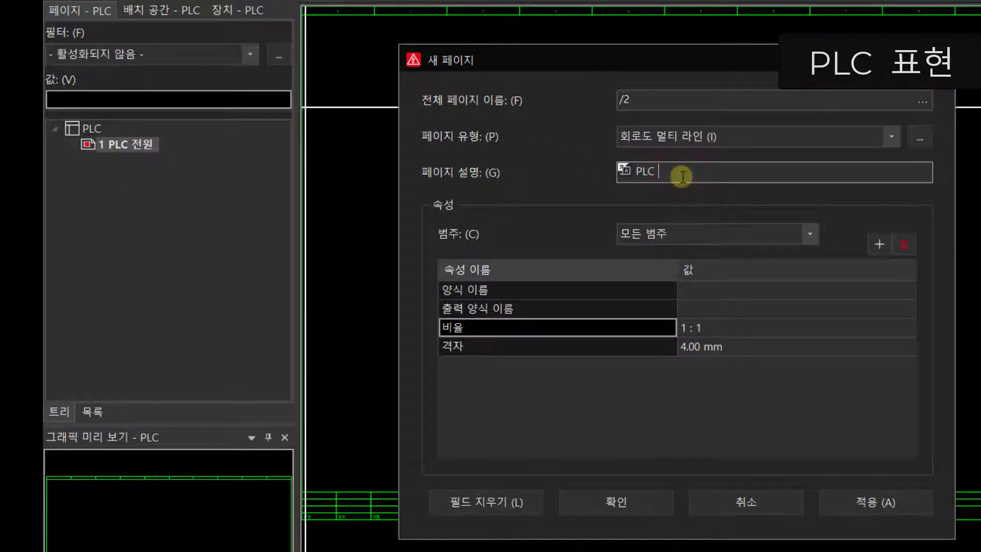
{"action": "type", "text": "ㅑ계ㅓㅅ"}
{"action": "key", "text": "BackSpace"}
{"action": "key", "text": "BackSpace"}
{"action": "key", "text": "BackSpace"}
{"action": "key", "text": "BackSpace"}
{"action": "type", "text": "IN"}
{"action": "type", "text": "PUT"}
{"action": "key", "text": "Return"}
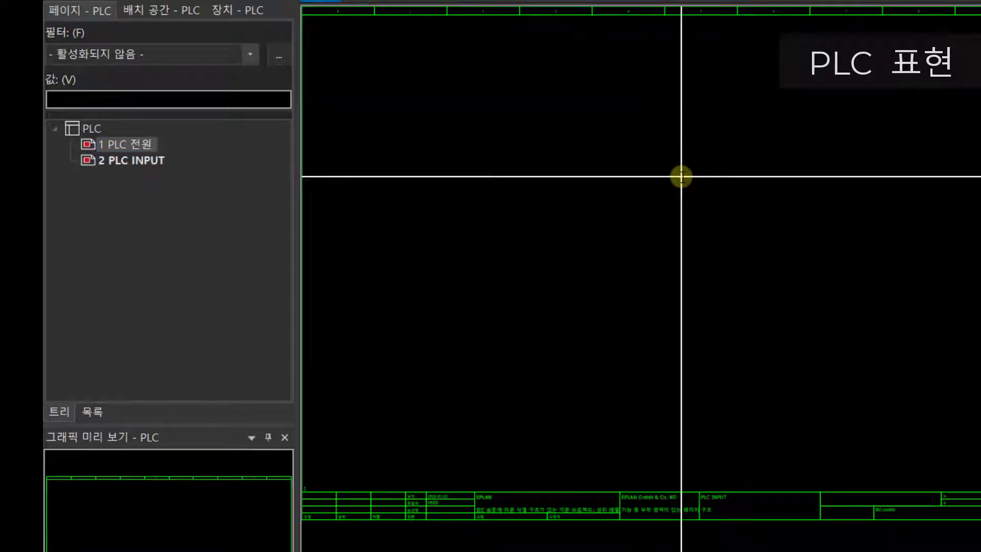
Step: Add multi-line schematic page 3 with the description "PLC OUTPUT"
{"action": "right_click", "coordinate": [123, 161]}
{"action": "left_click", "coordinate": [170, 180]}
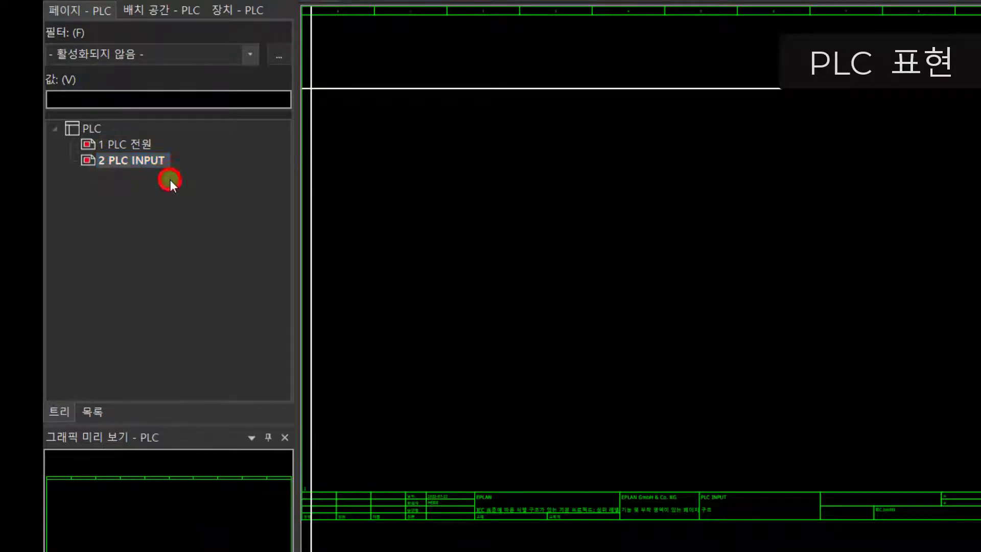
{"action": "left_click", "coordinate": [668, 171]}
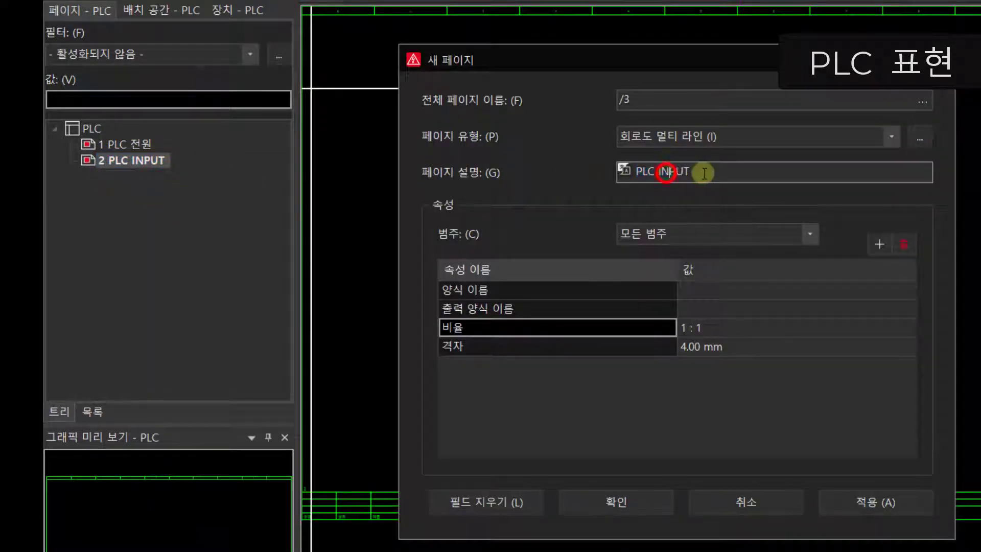
{"action": "key", "text": "BackSpace"}
{"action": "key", "text": "BackSpace"}
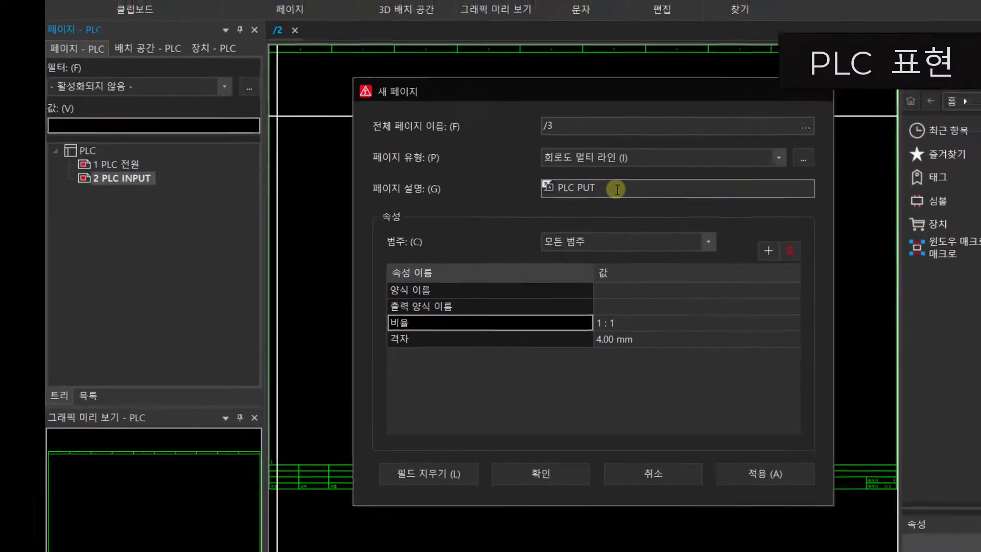
{"action": "type", "text": "OUT"}
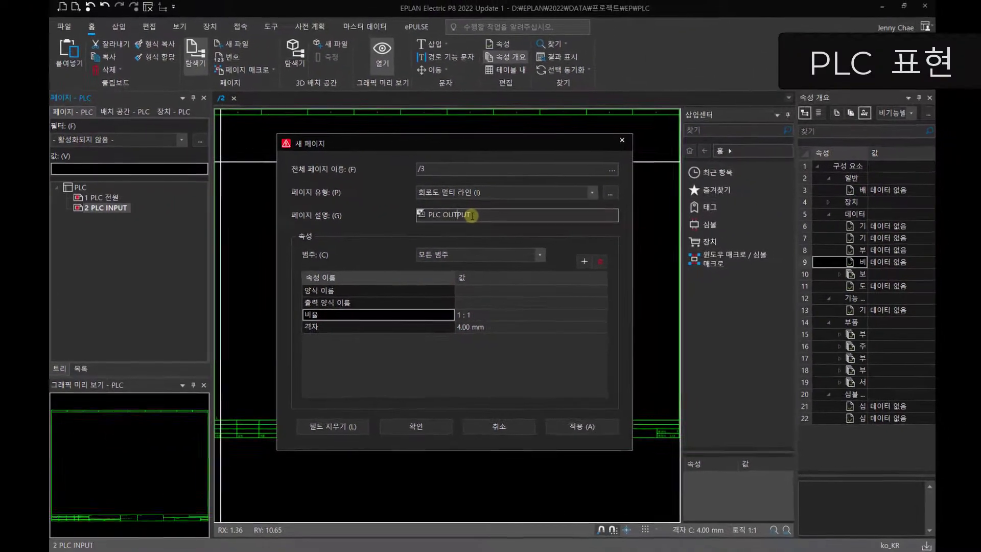
{"action": "key", "text": "Return"}
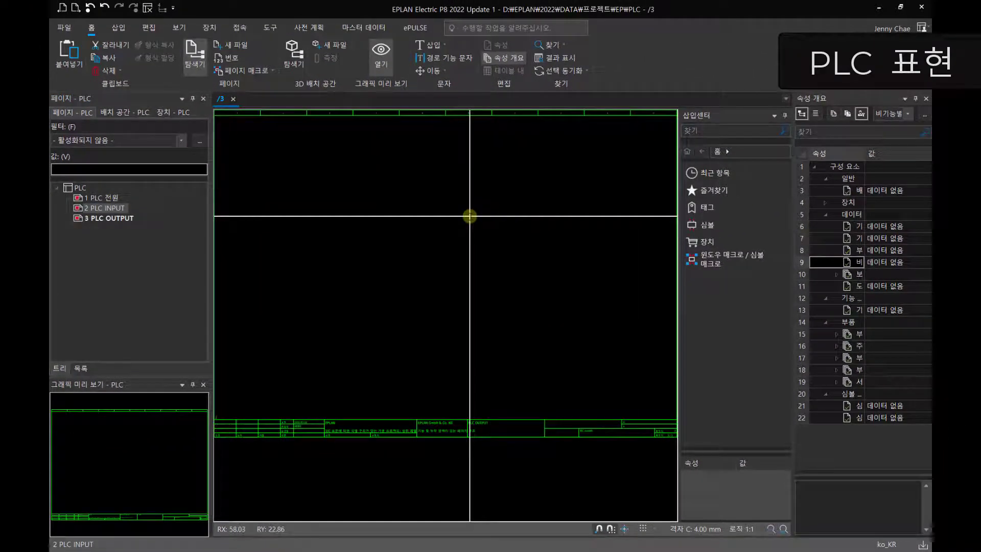
Step: Open the "1 PLC 전원" page for editing
{"action": "left_click", "coordinate": [104, 198]}
{"action": "left_click", "coordinate": [111, 218]}
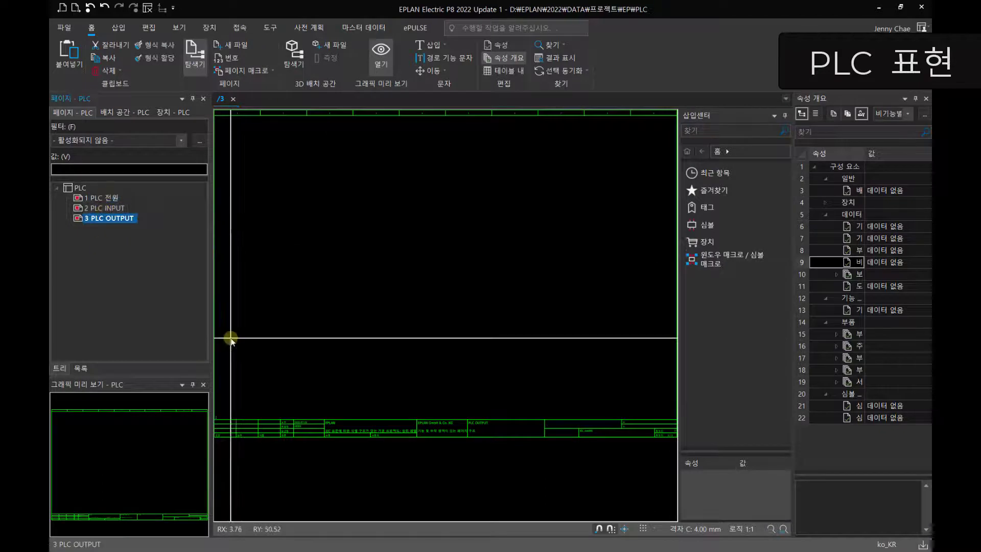
{"action": "left_click", "coordinate": [104, 198]}
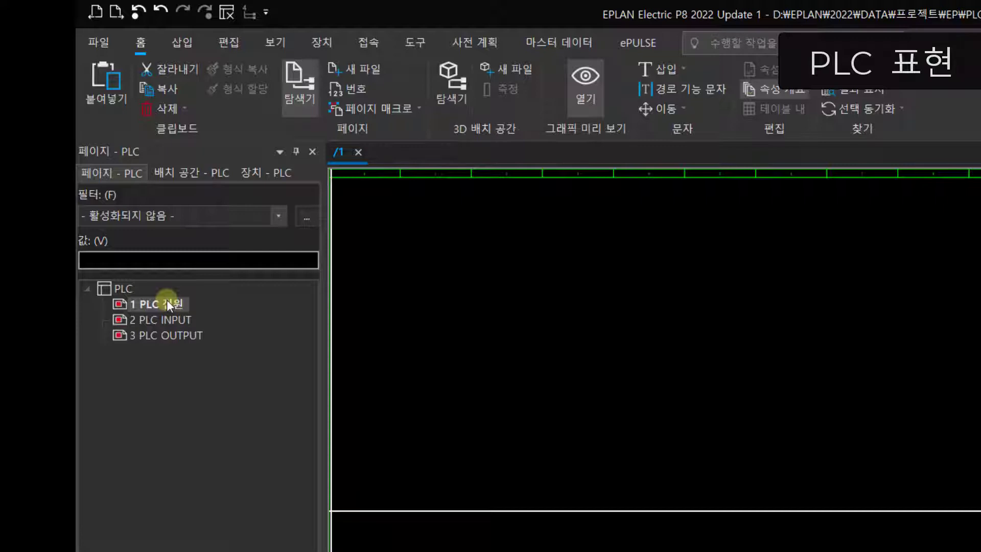
Step: Draw a rectangular PLC box in the middle of the PLC 전원 page and accept its default properties
{"action": "left_click", "coordinate": [180, 44]}
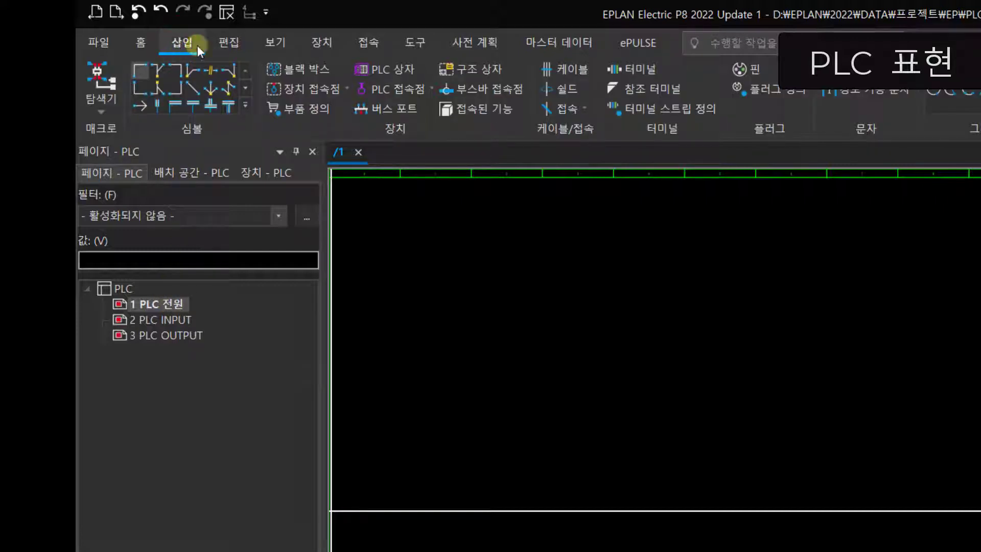
{"action": "left_click", "coordinate": [385, 71]}
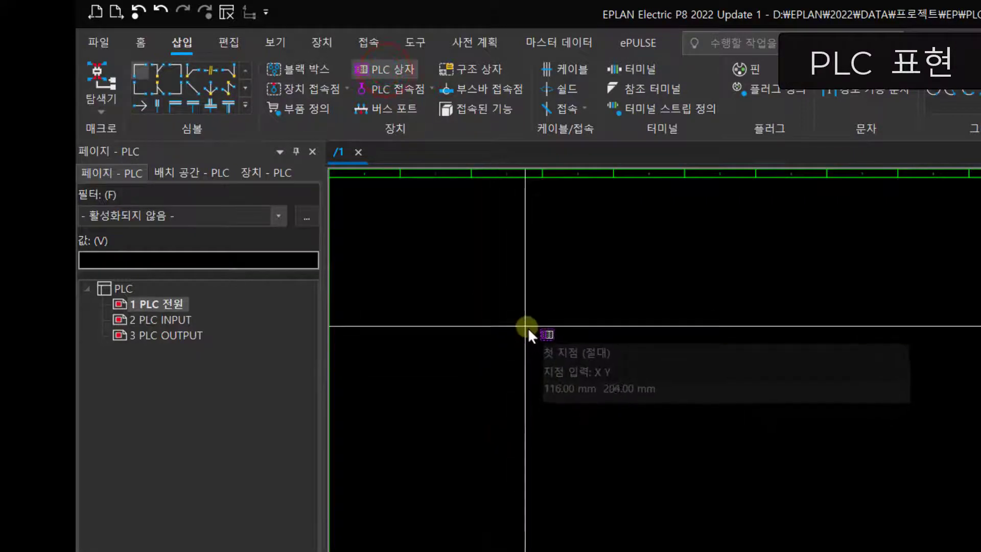
{"action": "left_click", "coordinate": [532, 320]}
{"action": "left_click", "coordinate": [810, 474]}
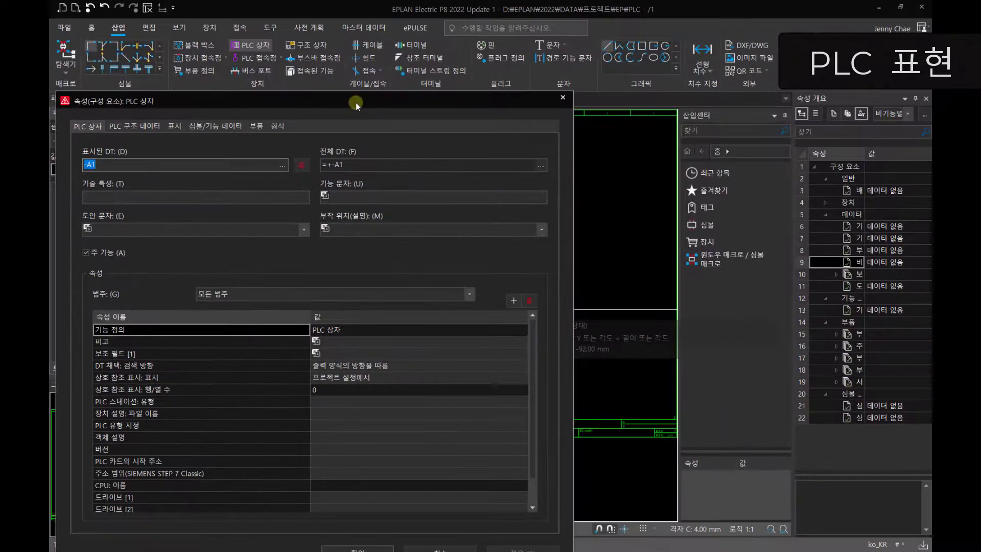
{"action": "left_click_drag", "start_coordinate": [356, 102], "coordinate": [440, 69]}
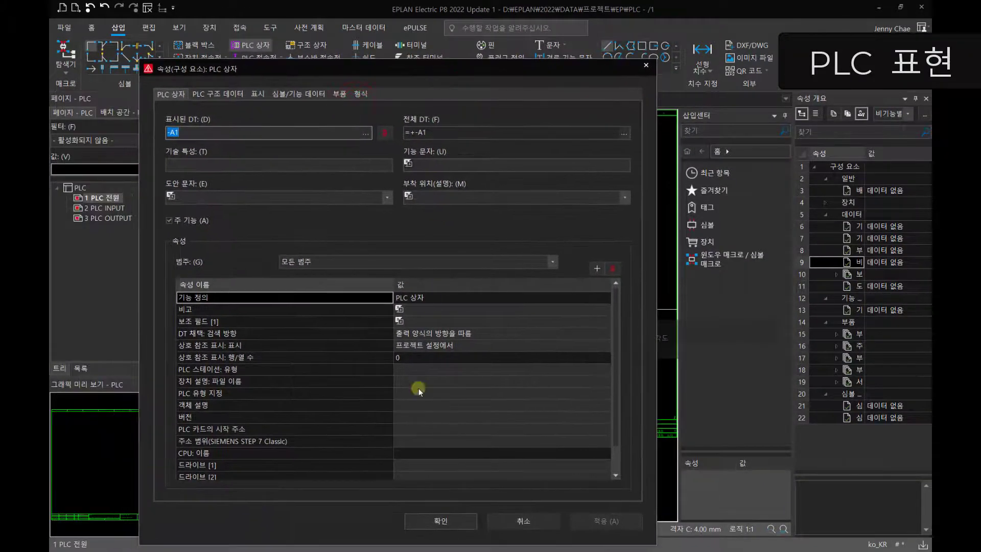
{"action": "left_click", "coordinate": [418, 519]}
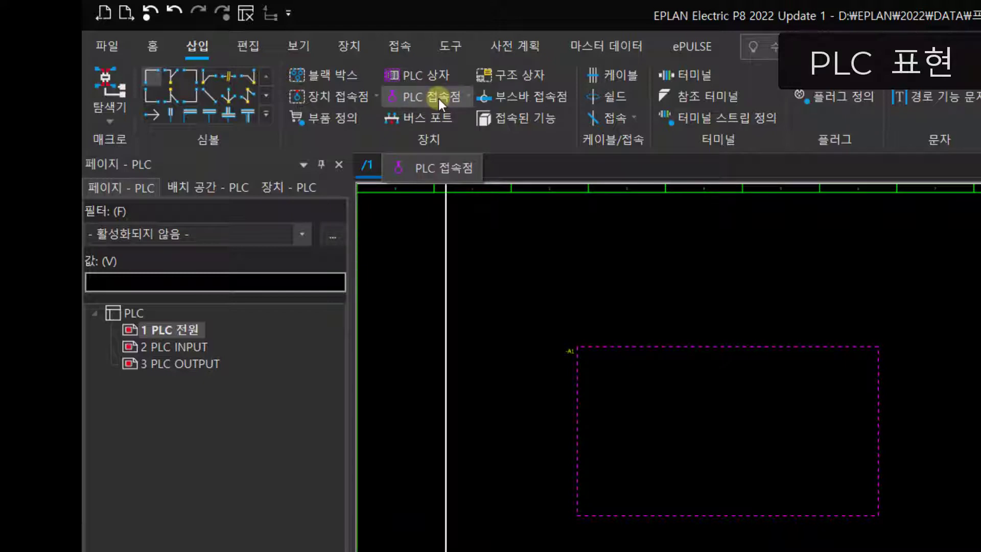
Step: Place a PLC card power supply connection point at the PLC box's upper edge with the connection point designation L
{"action": "left_click", "coordinate": [471, 98]}
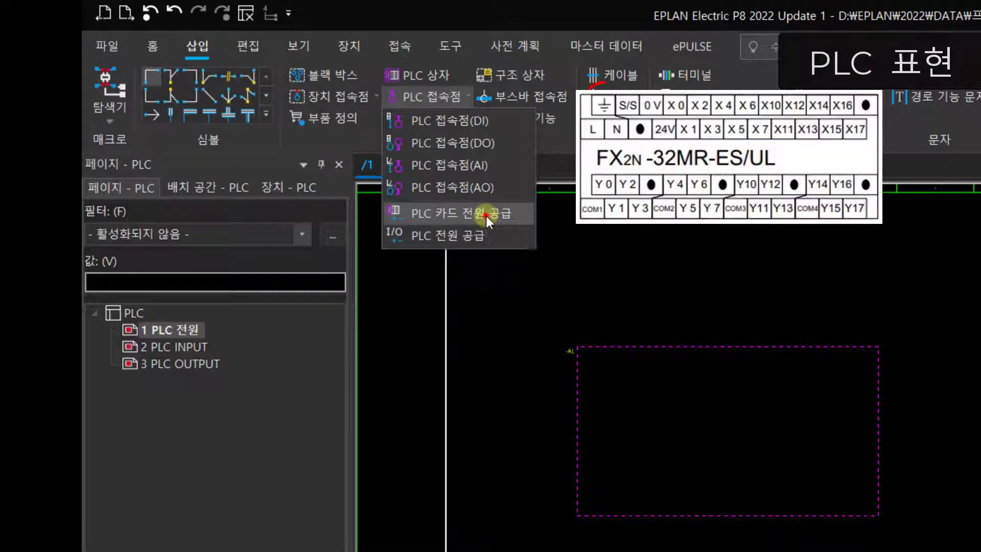
{"action": "left_click", "coordinate": [486, 216]}
{"action": "scroll", "coordinate": [698, 362], "scroll_direction": "up", "scroll_amount": 2}
{"action": "scroll", "coordinate": [698, 363], "scroll_direction": "up", "scroll_amount": 1}
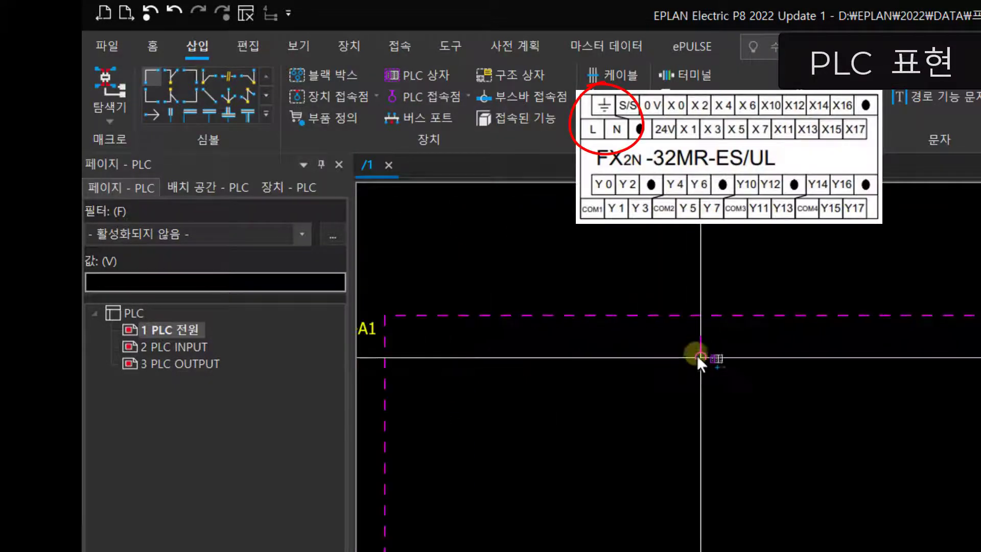
{"action": "left_click", "coordinate": [685, 339]}
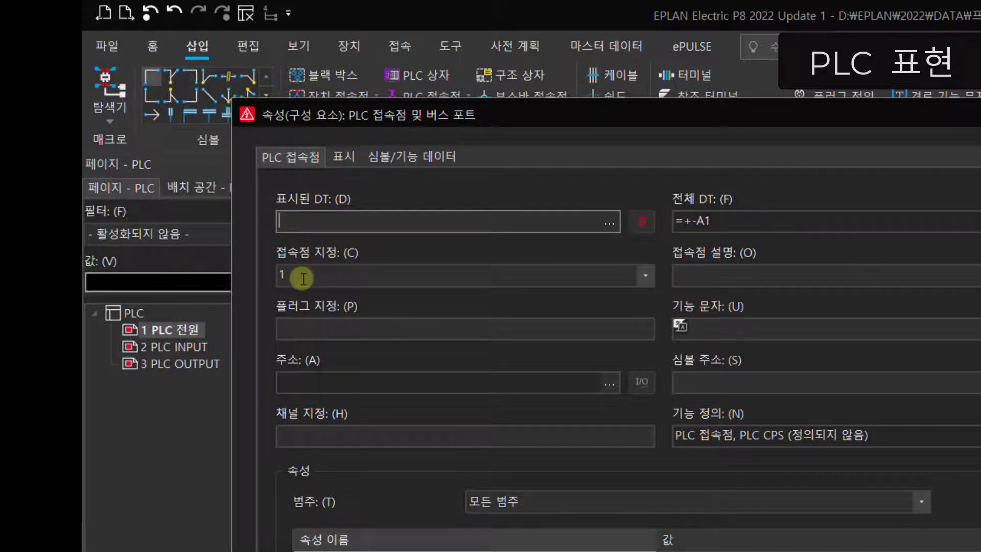
{"action": "left_click", "coordinate": [301, 277]}
{"action": "type", "text": "ㄴ"}
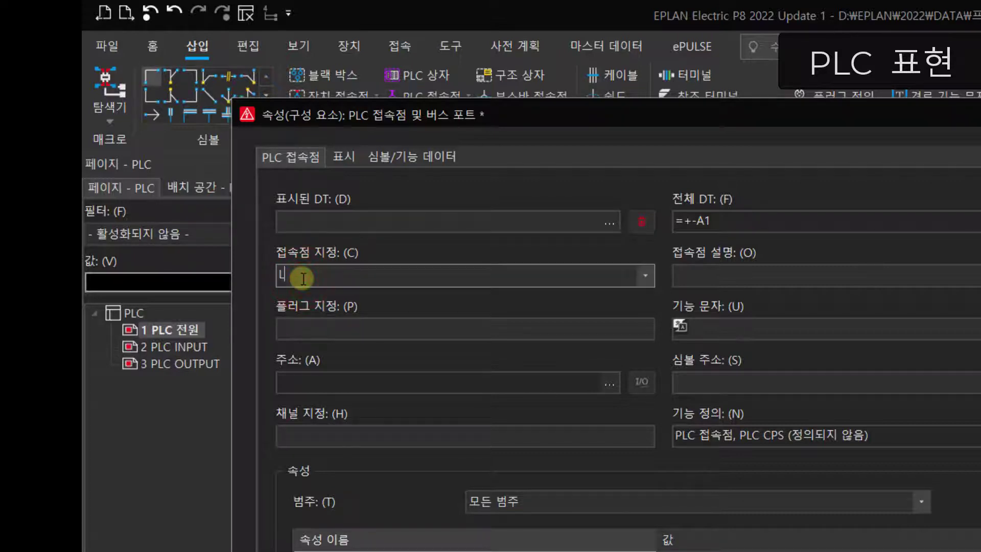
{"action": "key", "text": "Return"}
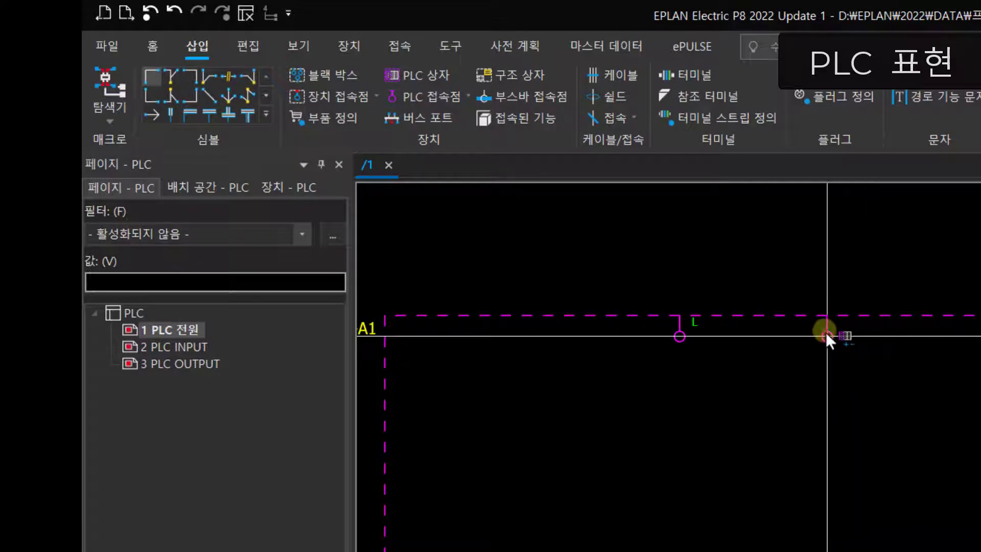
Step: Place a second PLC card power supply connection point beside L on the PLC box's upper edge, with the connection point designation PE
{"action": "left_click", "coordinate": [824, 331]}
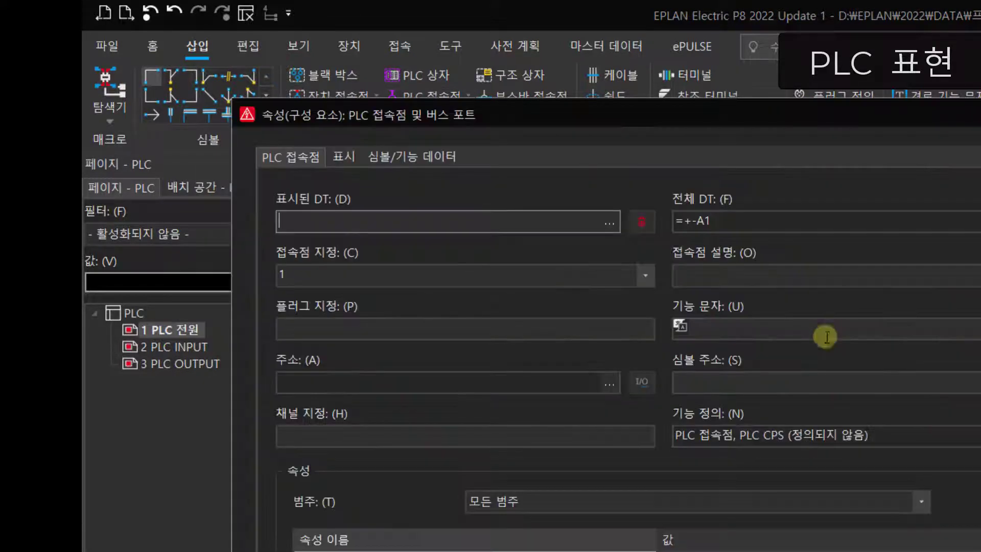
{"action": "double_click", "coordinate": [314, 276]}
{"action": "type", "text": "P"}
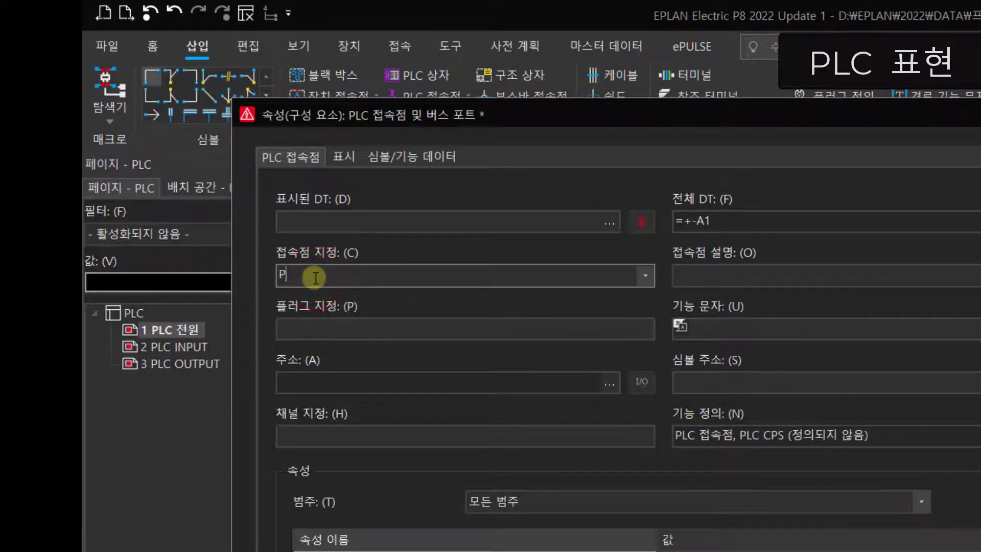
{"action": "type", "text": "E"}
{"action": "key", "text": "Return"}
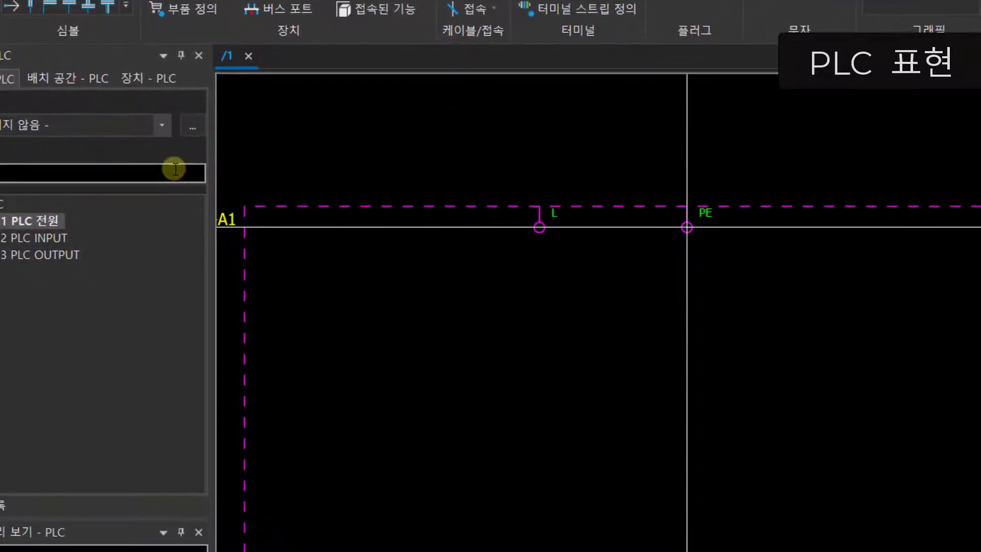
Step: Place a third PLC card power supply connection point beside PE, with the connection point designation N, and end the placement
{"action": "left_click", "coordinate": [853, 227]}
{"action": "double_click", "coordinate": [407, 166]}
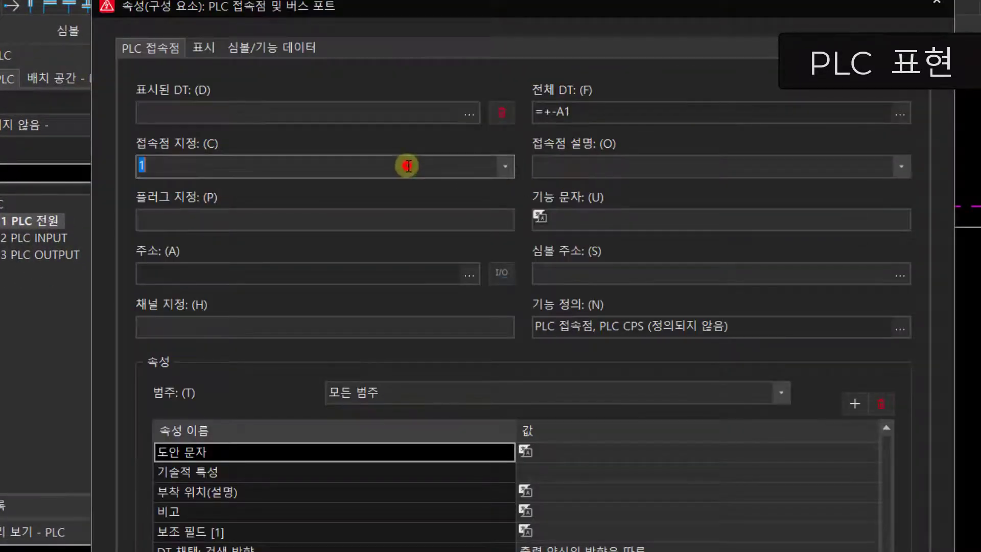
{"action": "type", "text": "N"}
{"action": "key", "text": "Return"}
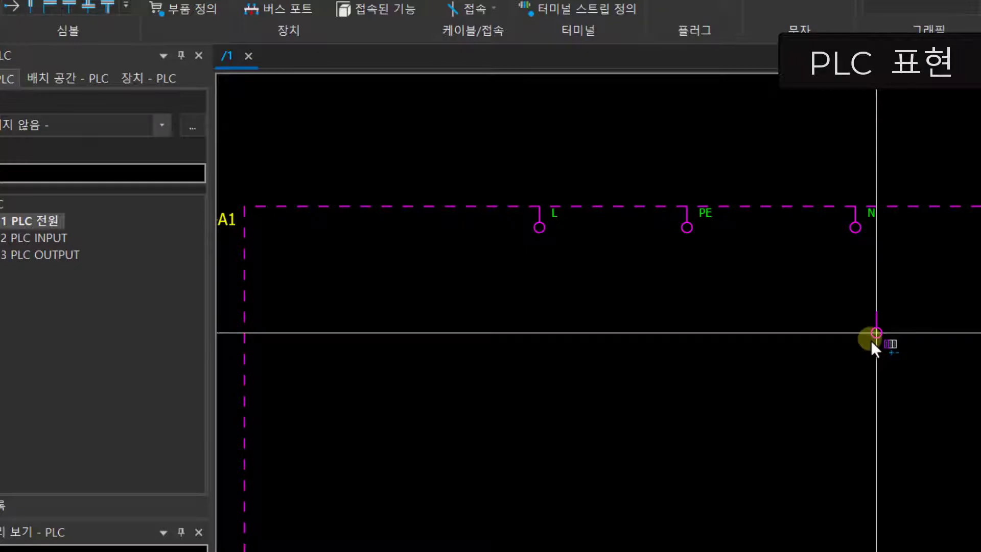
{"action": "key", "text": "Escape"}
{"action": "scroll", "coordinate": [869, 338], "scroll_direction": "down", "scroll_amount": 2}
{"action": "middle_click_drag", "start_coordinate": [813, 335], "coordinate": [639, 317]}
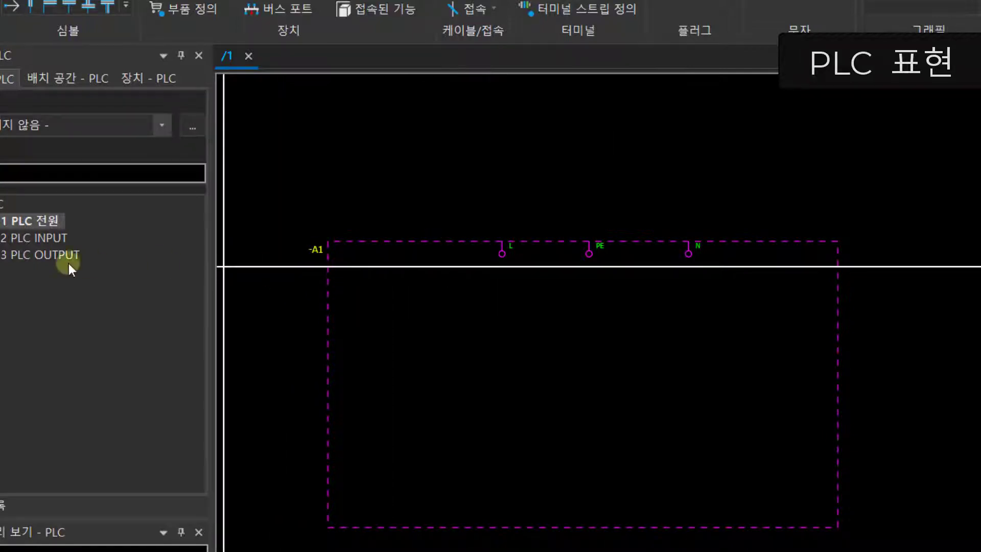
Step: Open the "2 PLC INPUT" page for editing
{"action": "double_click", "coordinate": [32, 239]}
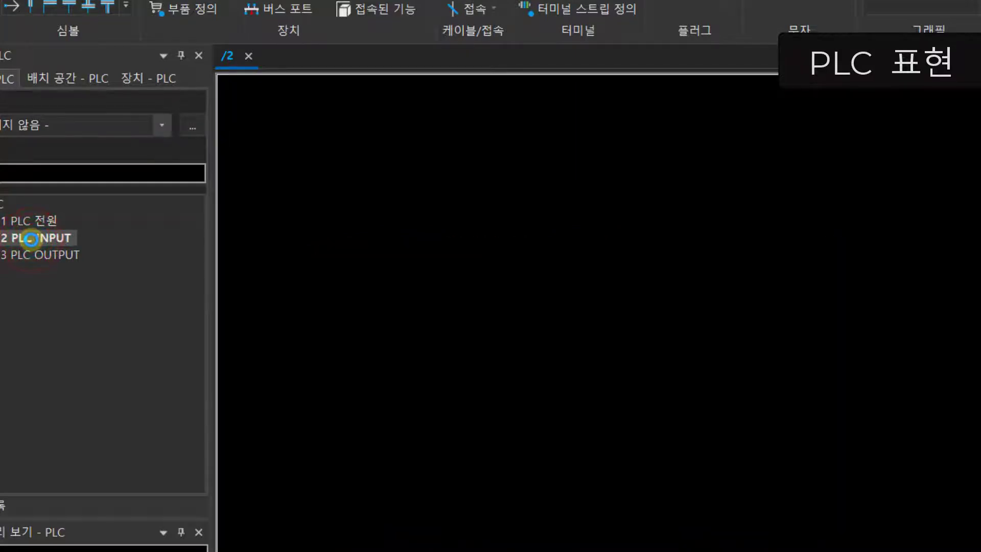
{"action": "left_click", "coordinate": [341, 300]}
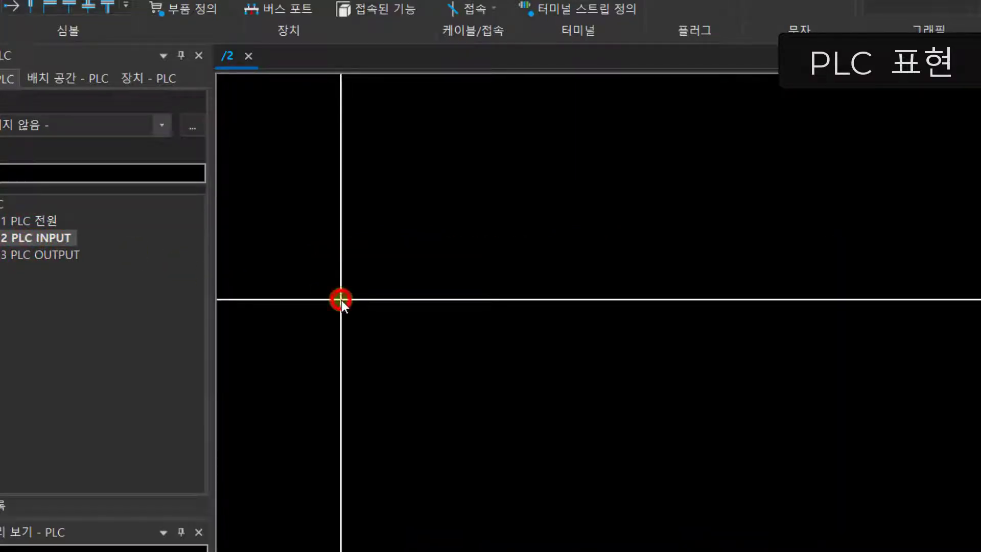
{"action": "middle_click_drag", "start_coordinate": [341, 300], "coordinate": [476, 277]}
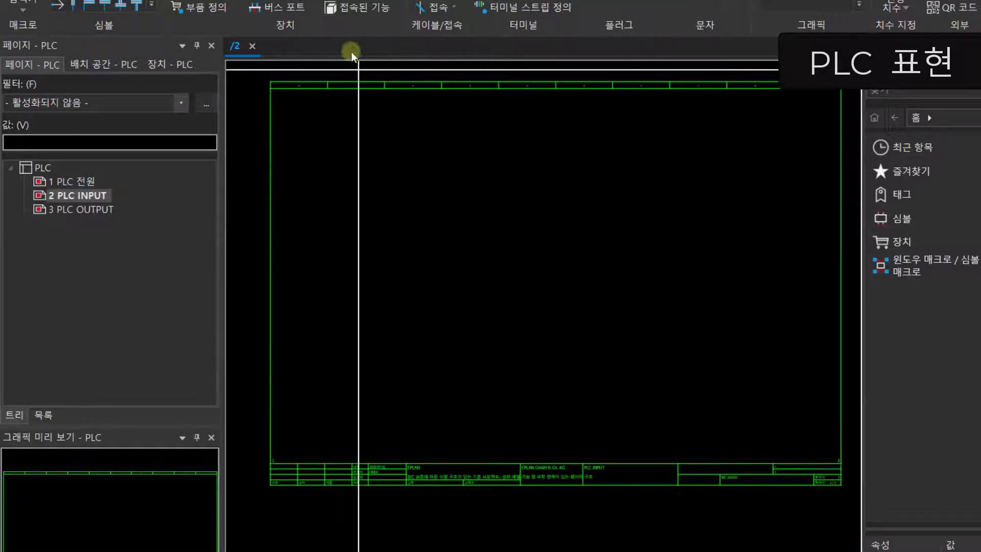
Step: Draw a wide PLC box across the lower part of the PLC INPUT page and set its displayed DT to -A1
{"action": "left_click", "coordinate": [278, 1]}
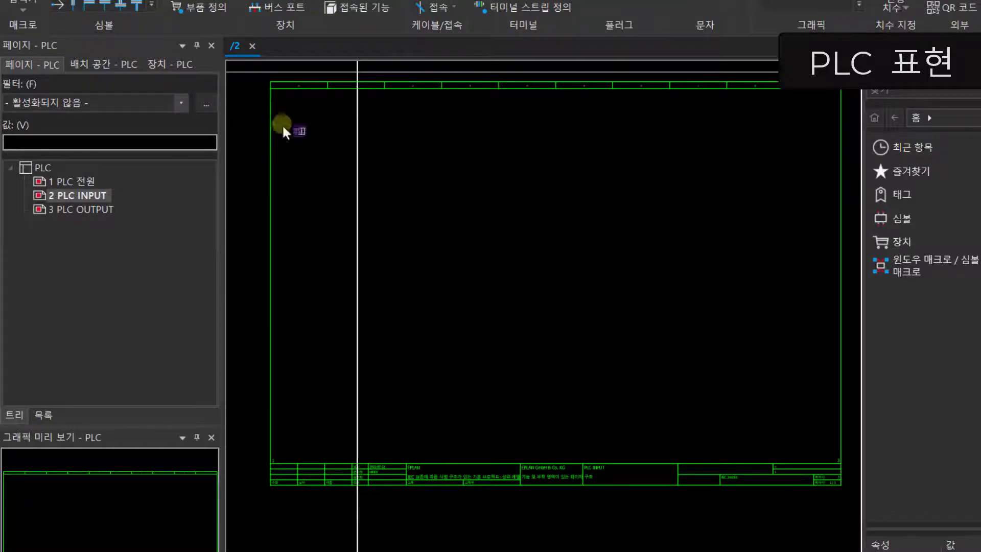
{"action": "left_click", "coordinate": [314, 351]}
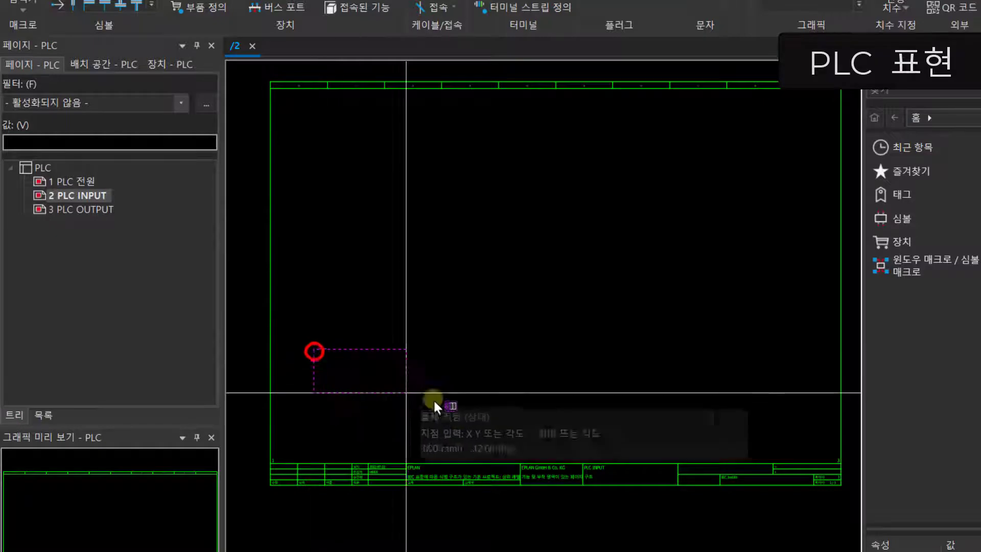
{"action": "left_click", "coordinate": [798, 430]}
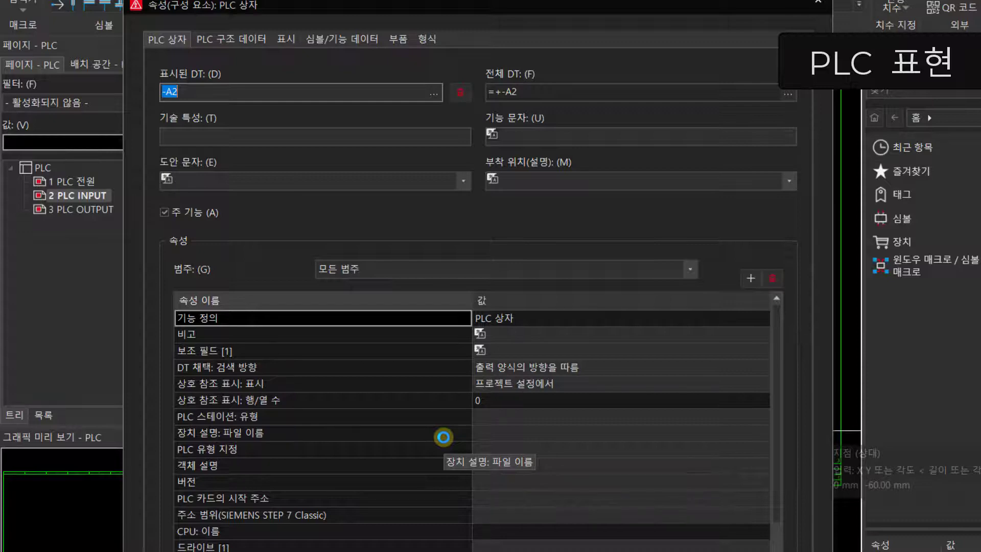
{"action": "left_click", "coordinate": [220, 94]}
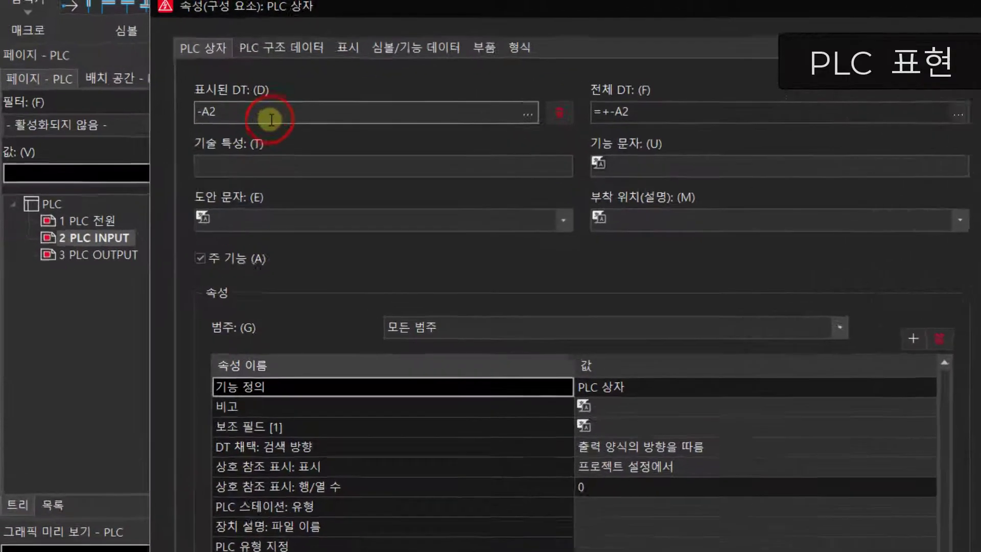
{"action": "key", "text": "BackSpace"}
{"action": "type", "text": "1"}
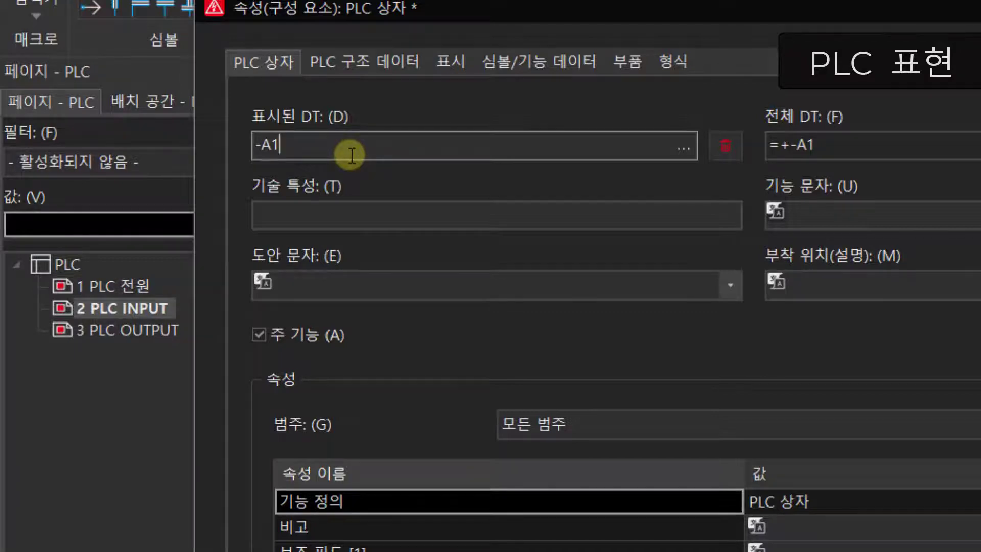
{"action": "key", "text": "Return"}
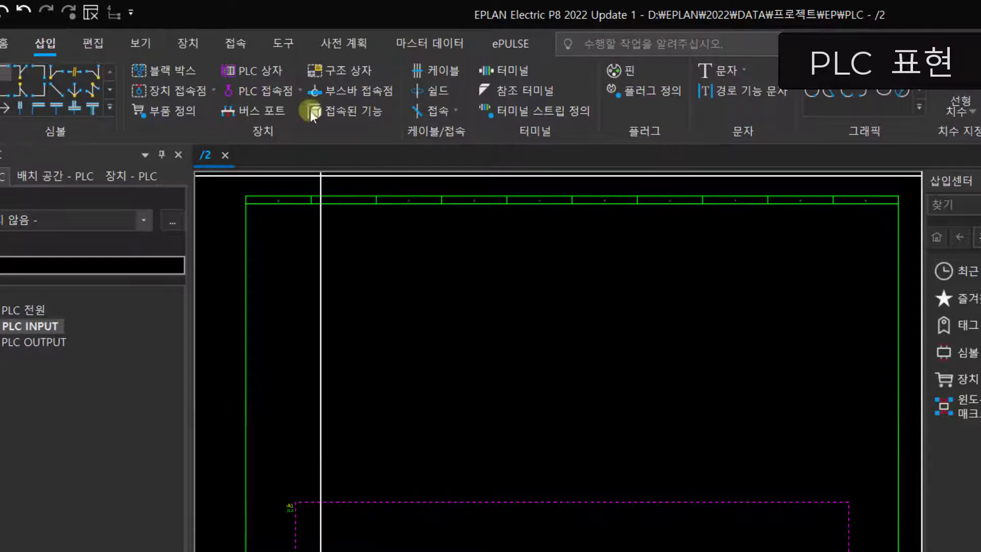
Step: Place a PLC connection point (DI) near the start of the box's upper edge with the connection point designation X0
{"action": "left_click", "coordinate": [292, 92]}
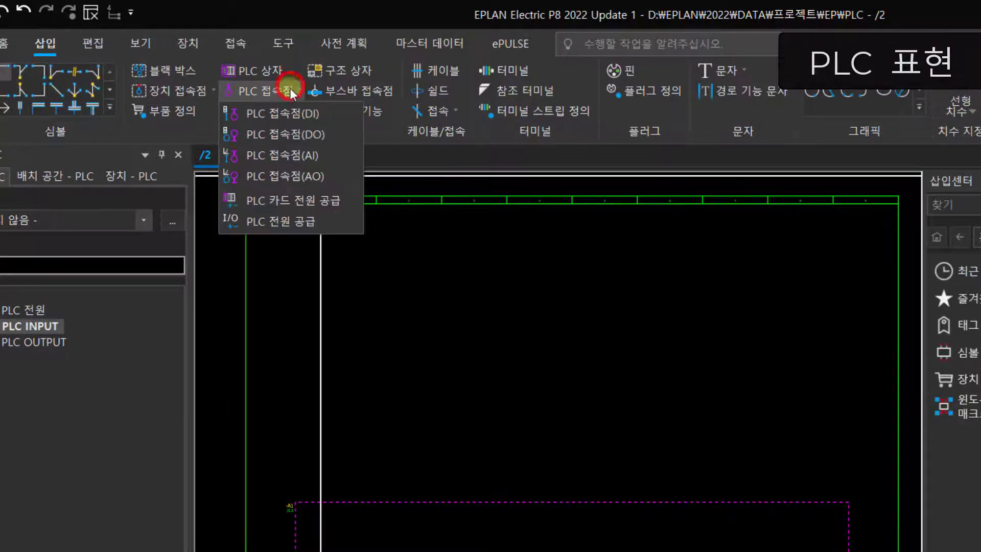
{"action": "left_click", "coordinate": [286, 113]}
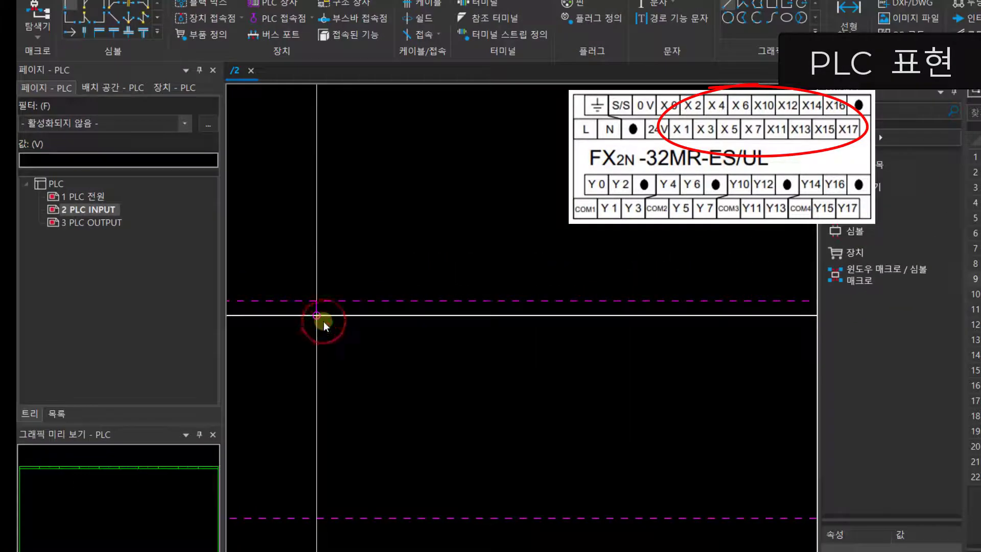
{"action": "left_click", "coordinate": [323, 321]}
{"action": "left_click", "coordinate": [196, 150]}
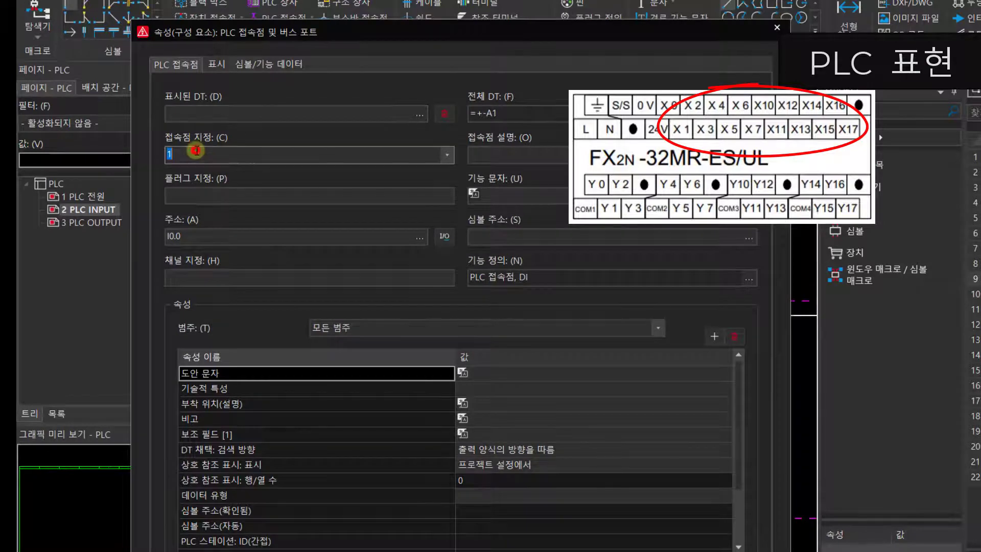
{"action": "type", "text": "X0"}
{"action": "key", "text": "Return"}
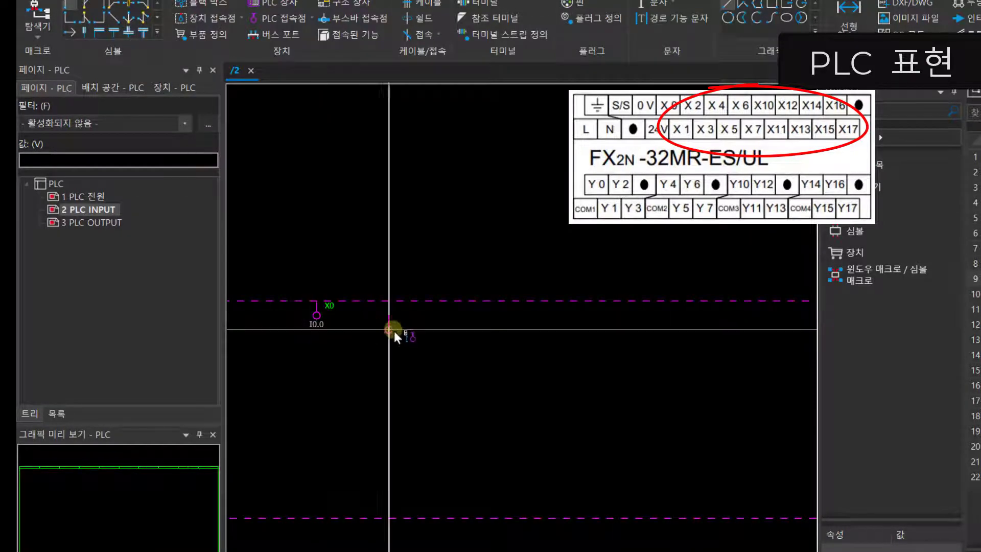
Step: Place two more evenly spaced digital input connection points along the box's upper edge, designated X1 and X2
{"action": "left_click", "coordinate": [424, 321]}
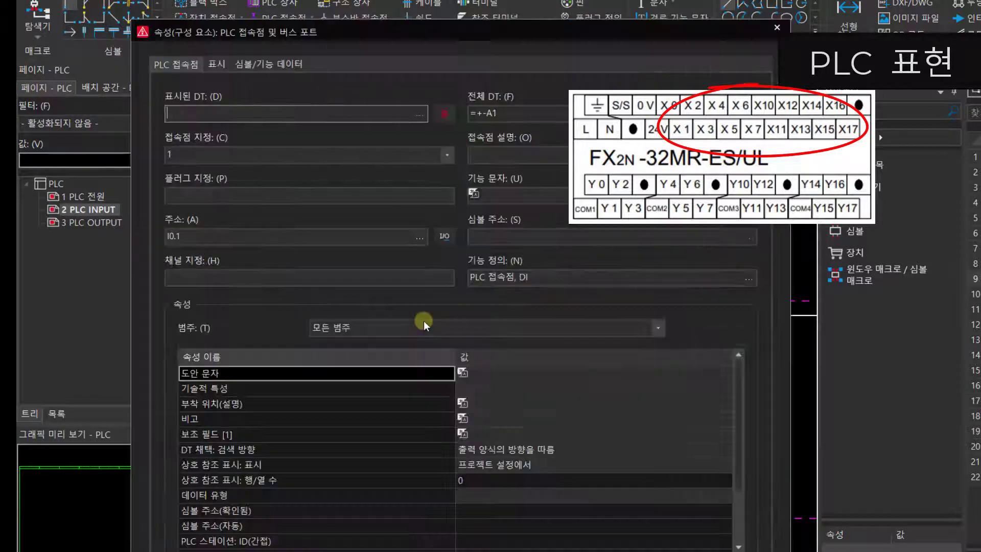
{"action": "left_click", "coordinate": [176, 151]}
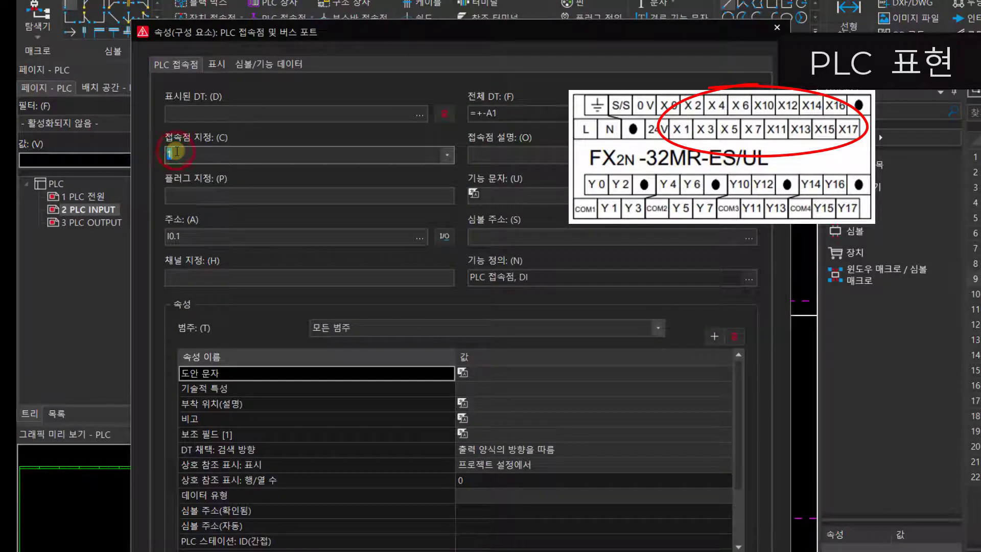
{"action": "type", "text": "X1"}
{"action": "key", "text": "Return"}
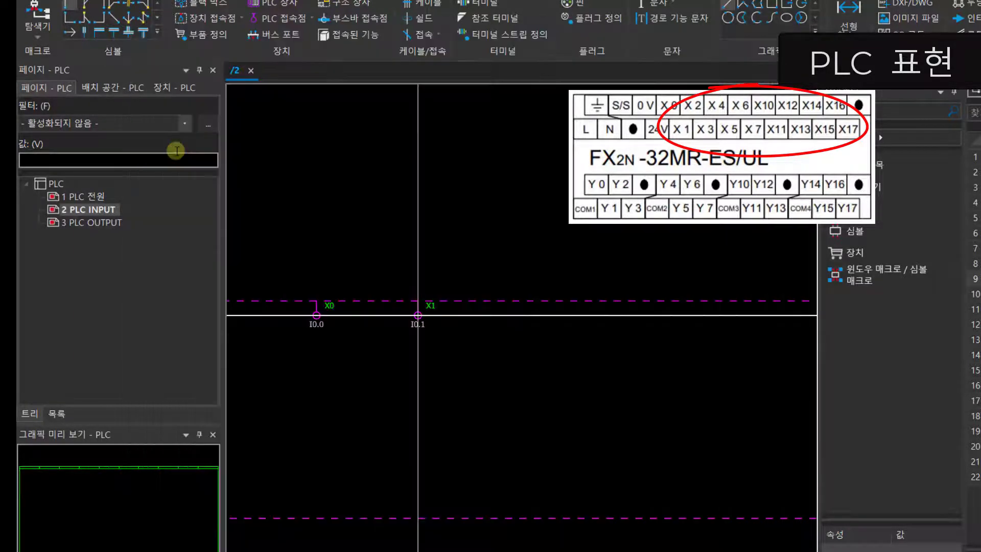
{"action": "left_click", "coordinate": [520, 320]}
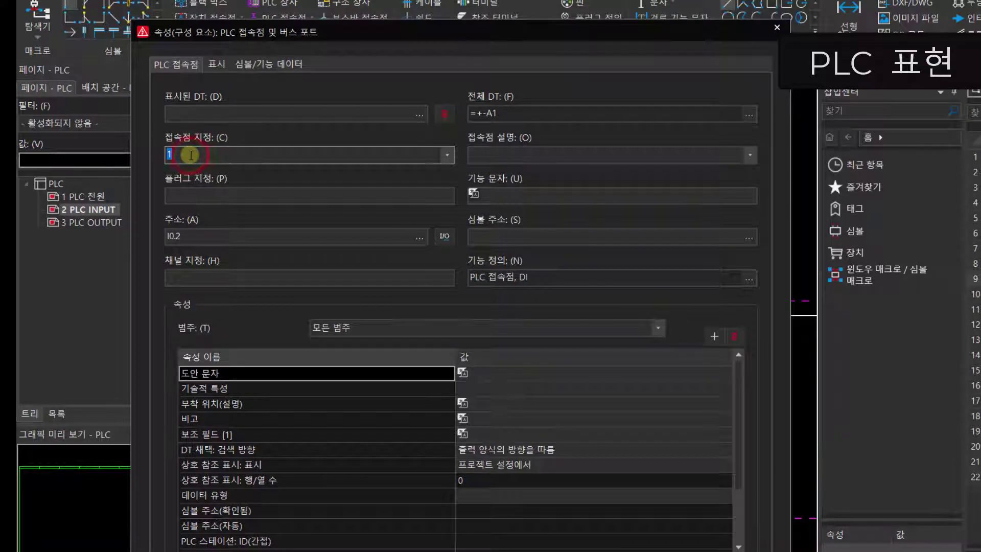
{"action": "type", "text": "X2"}
{"action": "key", "text": "Return"}
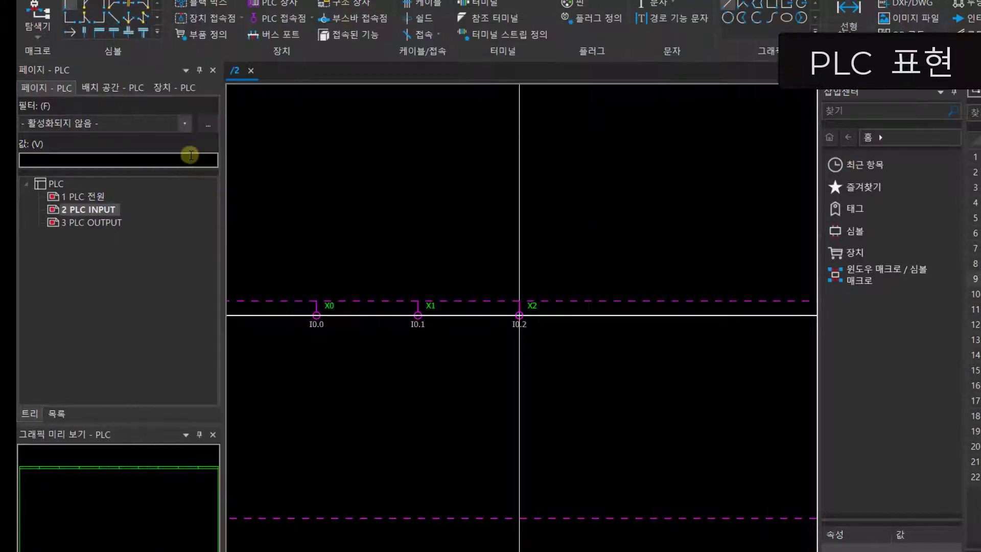
Step: Duplicate the X2 connection point 6 times at even spacing along the box's upper edge, using the numbering (넘버링) insert mode
{"action": "scroll", "coordinate": [562, 362], "scroll_direction": "down", "scroll_amount": 3}
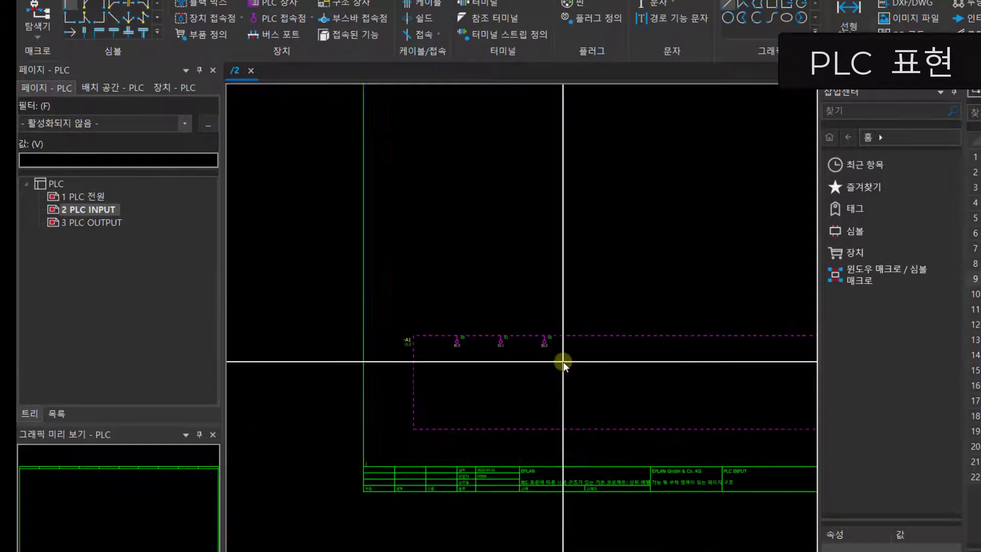
{"action": "left_click_drag", "start_coordinate": [409, 268], "coordinate": [426, 307]}
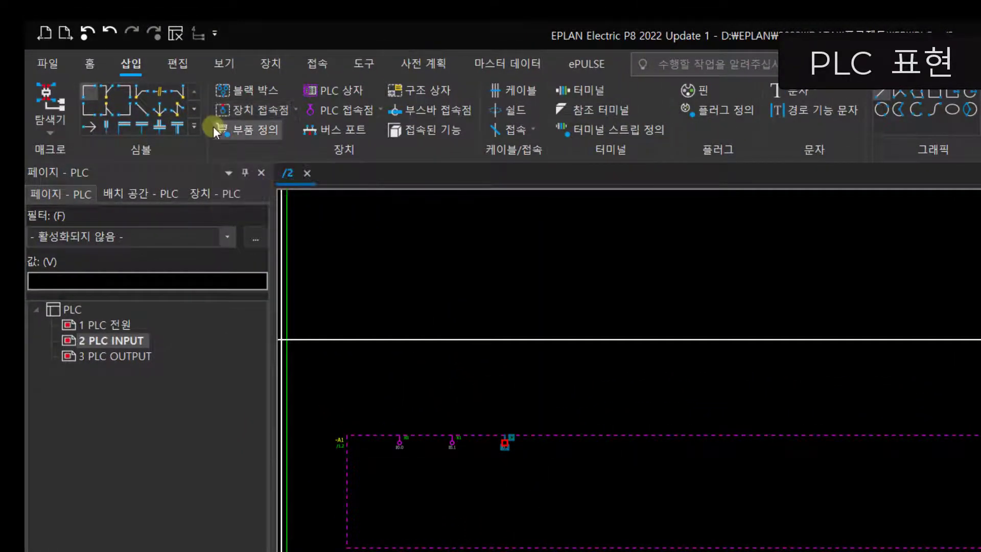
{"action": "left_click", "coordinate": [179, 64]}
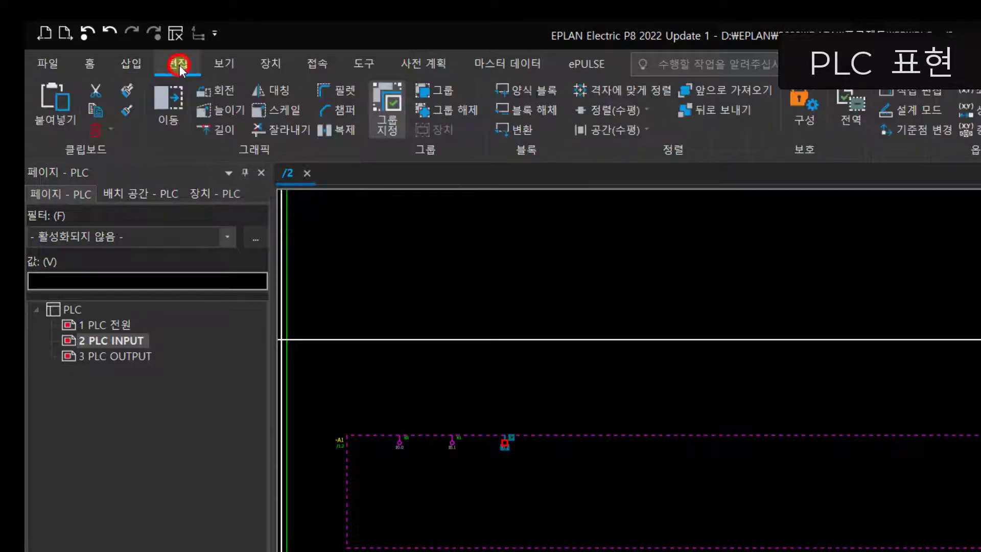
{"action": "left_click", "coordinate": [330, 135]}
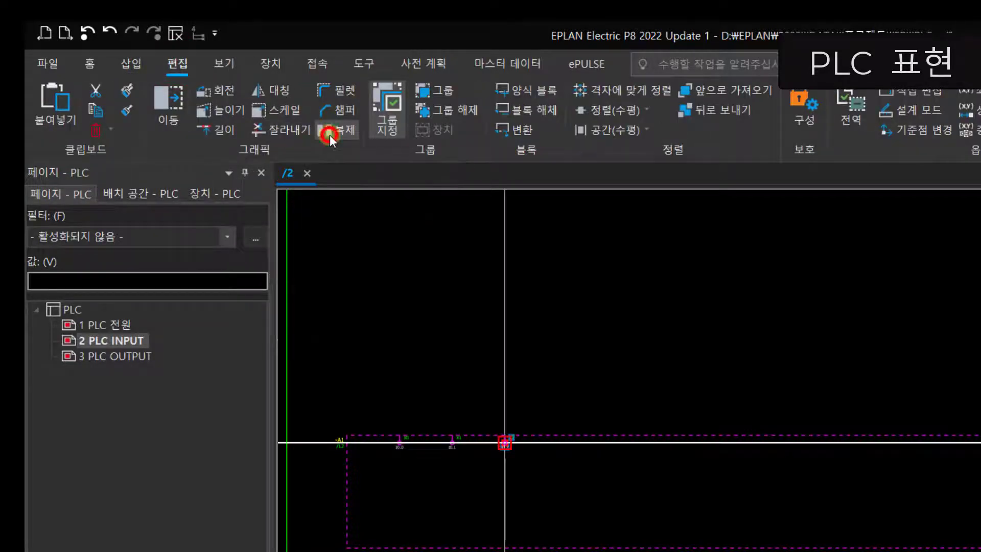
{"action": "left_click", "coordinate": [563, 445]}
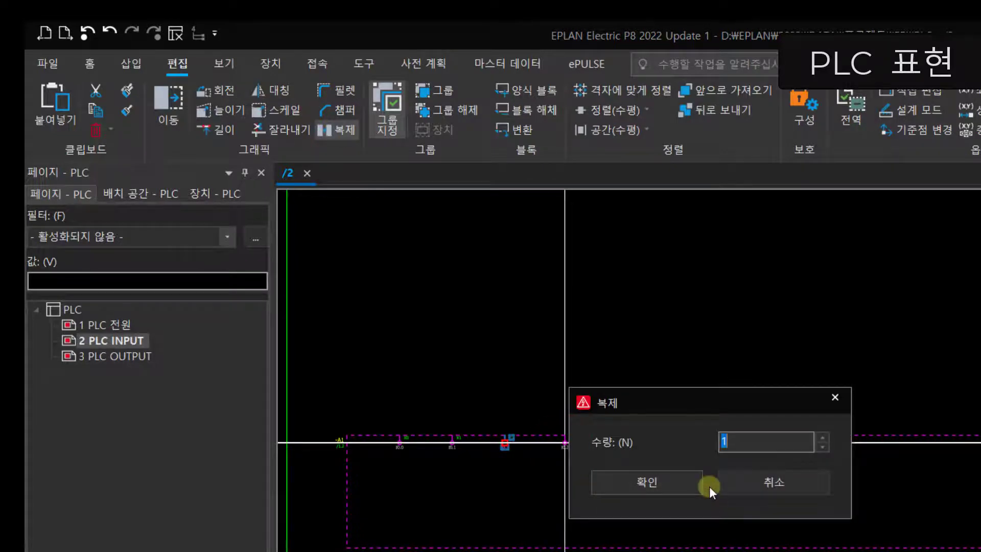
{"action": "type", "text": "5"}
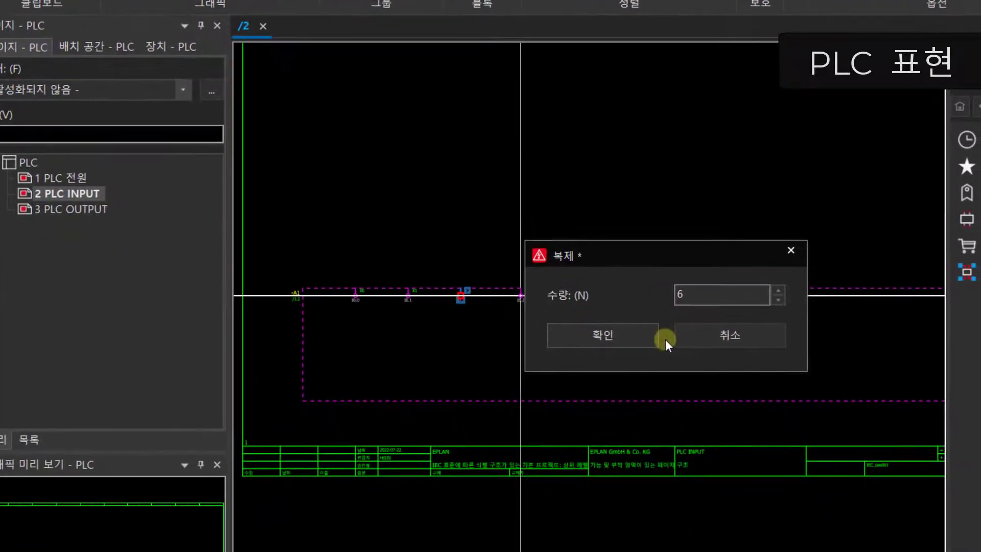
{"action": "key", "text": "Return"}
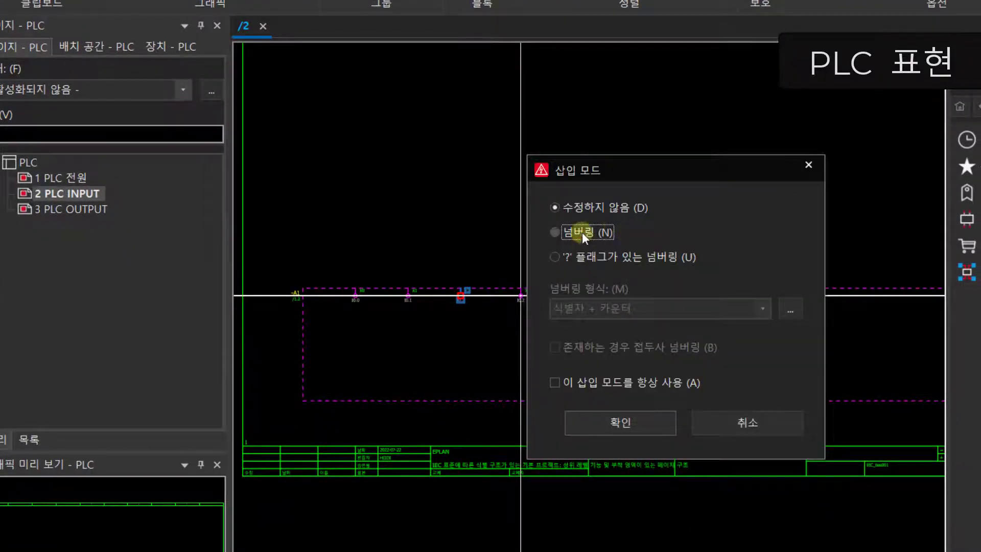
{"action": "left_click", "coordinate": [582, 232]}
{"action": "left_click", "coordinate": [624, 424]}
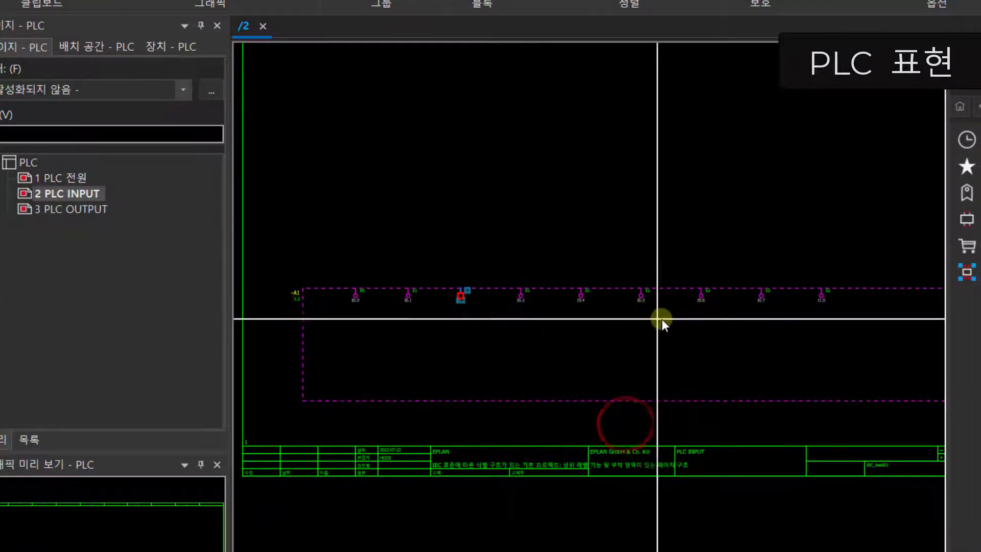
{"action": "scroll", "coordinate": [661, 319], "scroll_direction": "down", "scroll_amount": 1}
{"action": "scroll", "coordinate": [584, 322], "scroll_direction": "up", "scroll_amount": 5}
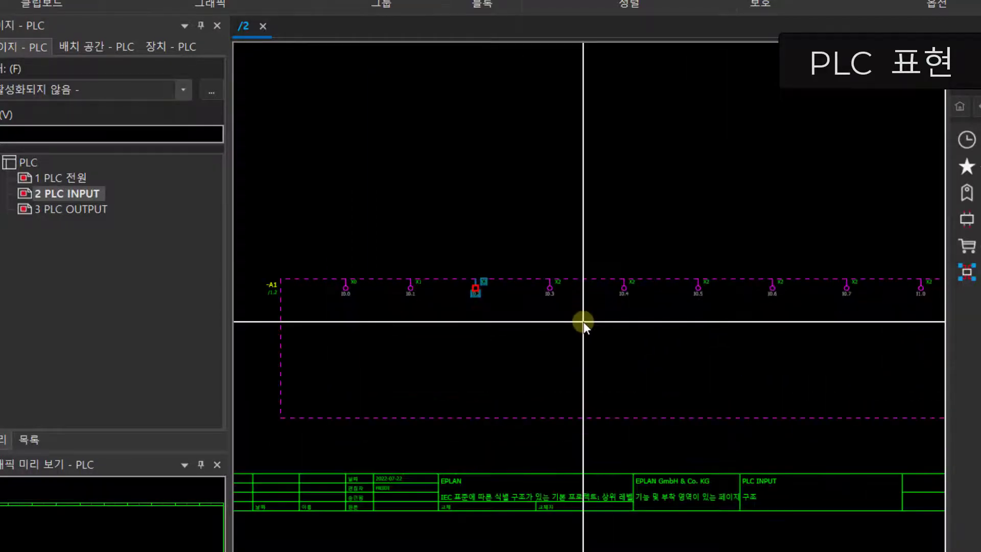
{"action": "scroll", "coordinate": [584, 322], "scroll_direction": "up", "scroll_amount": 1}
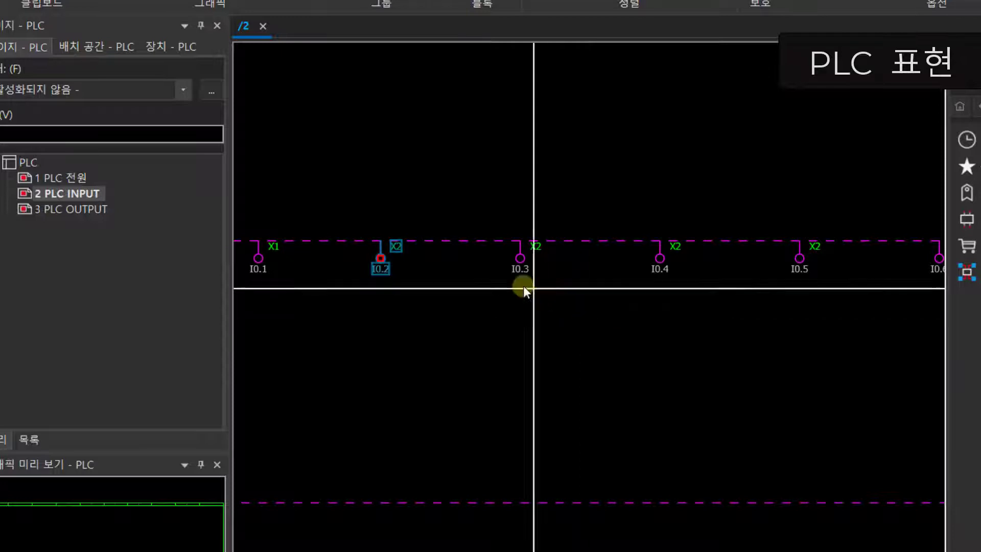
{"action": "scroll", "coordinate": [421, 237], "scroll_direction": "up", "scroll_amount": 2}
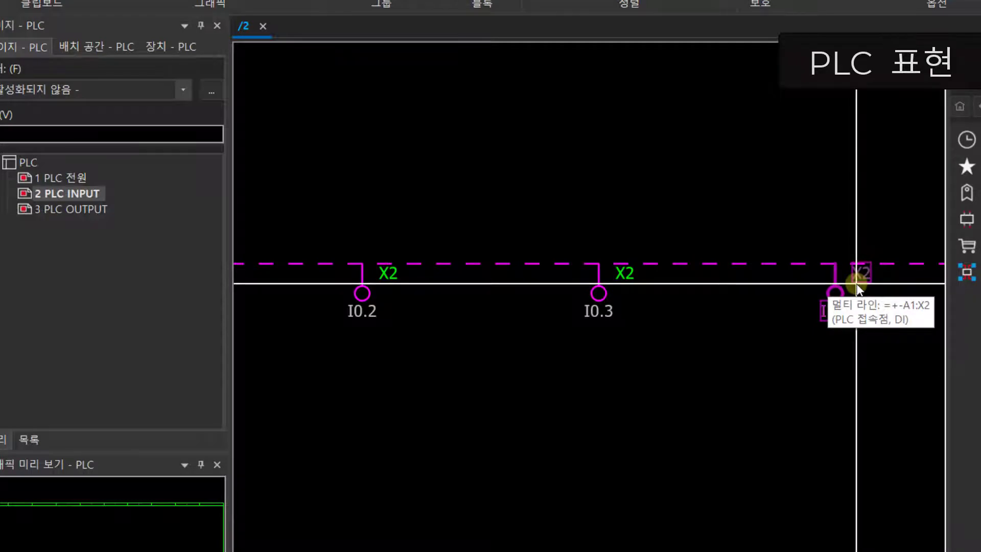
Step: Select all nine digital input connection points of PLC box -A1 and open them for editing in an enlarged table
{"action": "scroll", "coordinate": [703, 307], "scroll_direction": "down", "scroll_amount": 2}
{"action": "scroll", "coordinate": [695, 307], "scroll_direction": "down", "scroll_amount": 2}
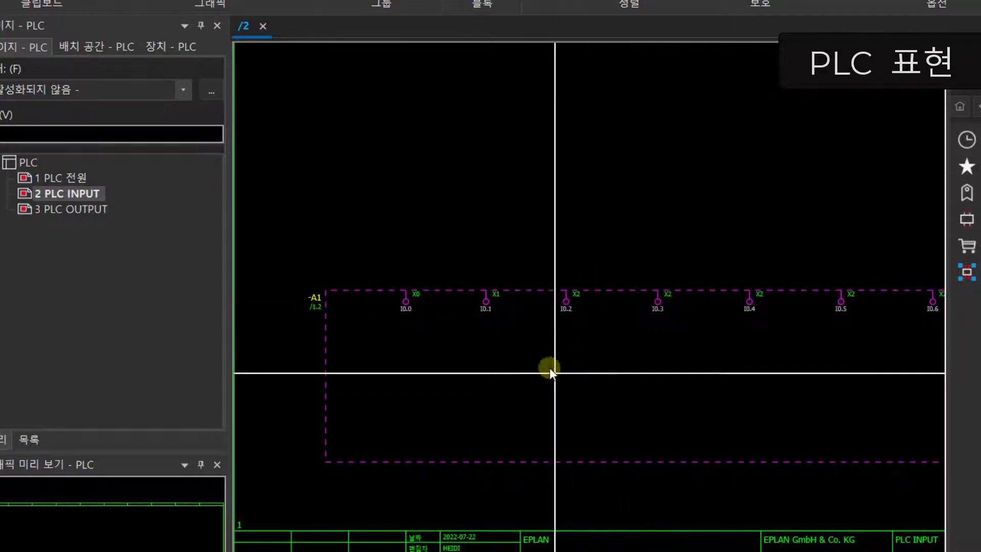
{"action": "scroll", "coordinate": [645, 274], "scroll_direction": "up", "scroll_amount": 4}
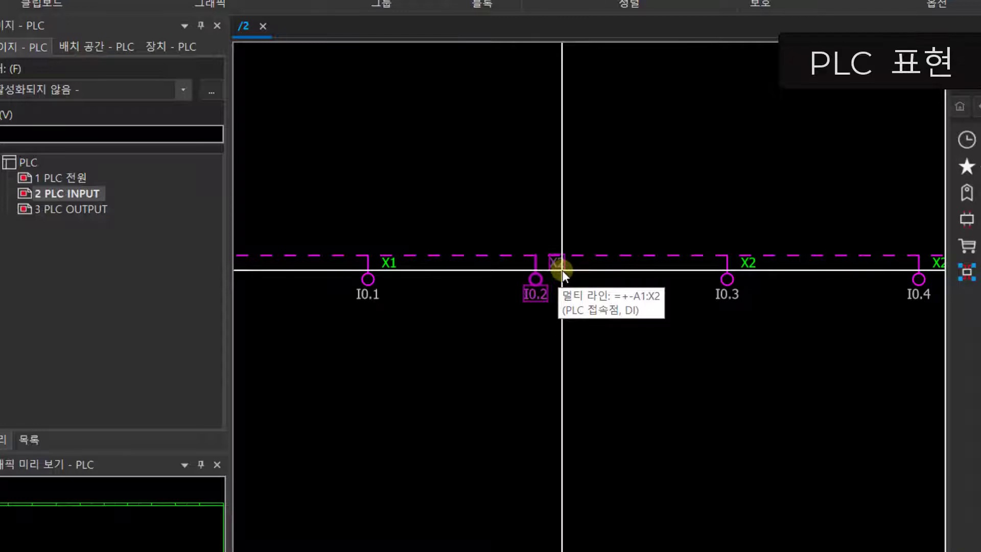
{"action": "scroll", "coordinate": [562, 270], "scroll_direction": "down", "scroll_amount": 4}
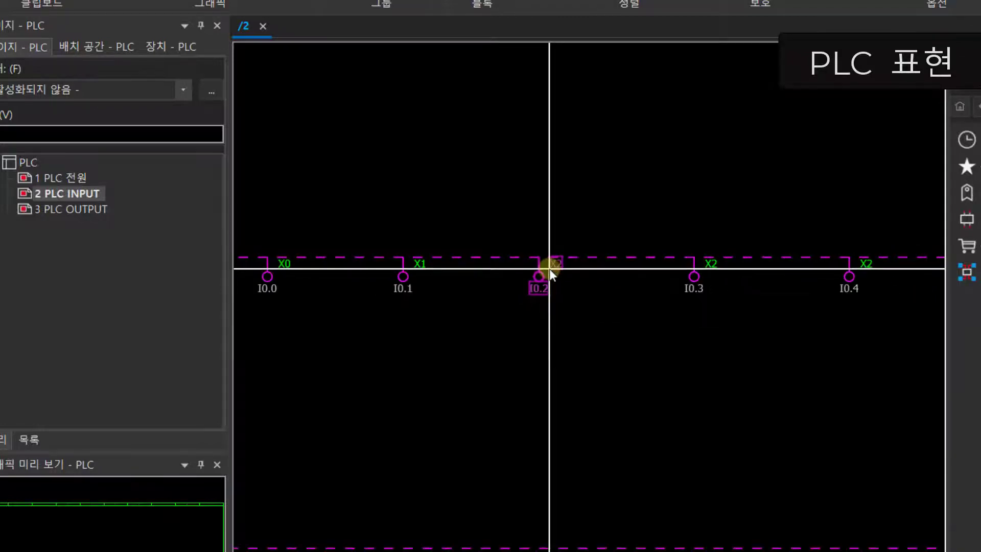
{"action": "middle_click_drag", "start_coordinate": [570, 292], "coordinate": [434, 267]}
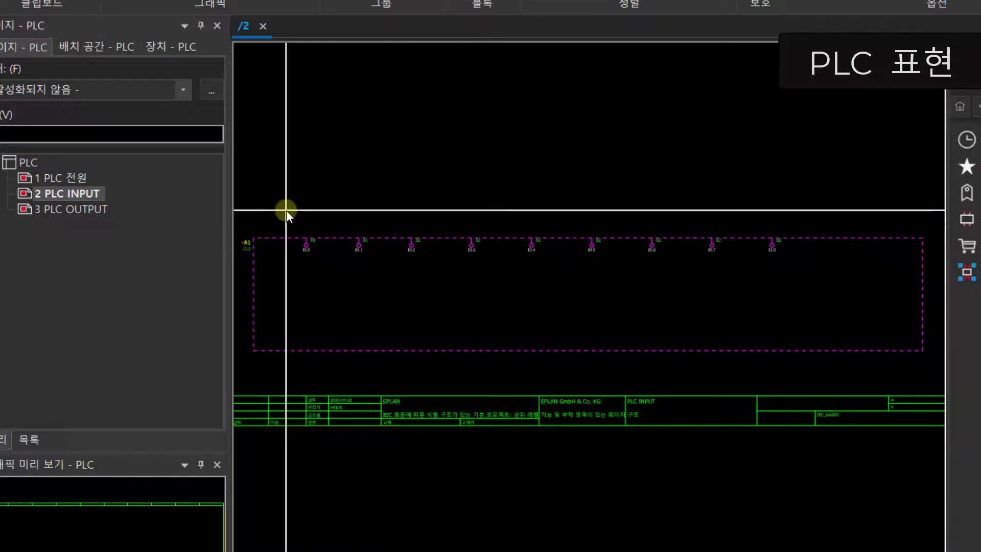
{"action": "left_click_drag", "start_coordinate": [286, 210], "coordinate": [801, 273]}
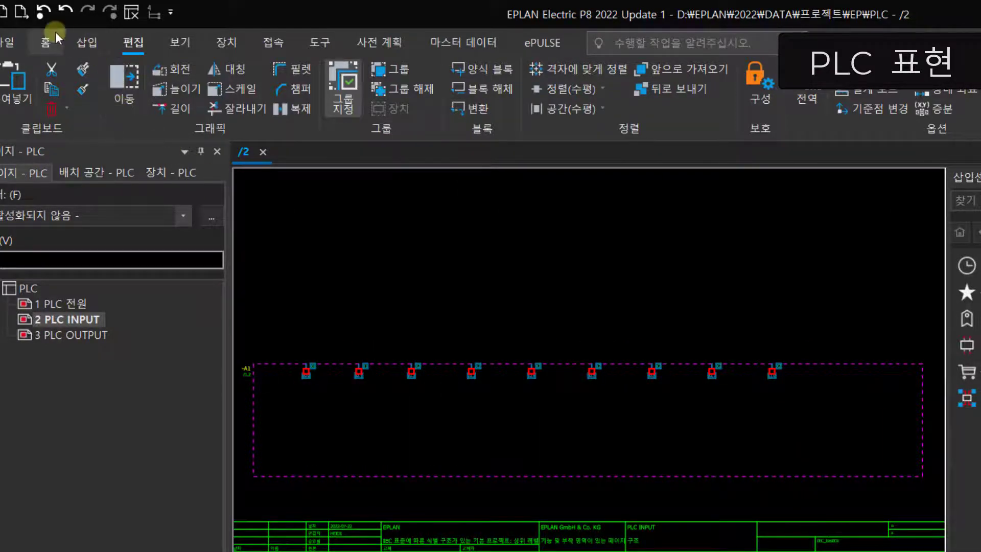
{"action": "left_click", "coordinate": [46, 41]}
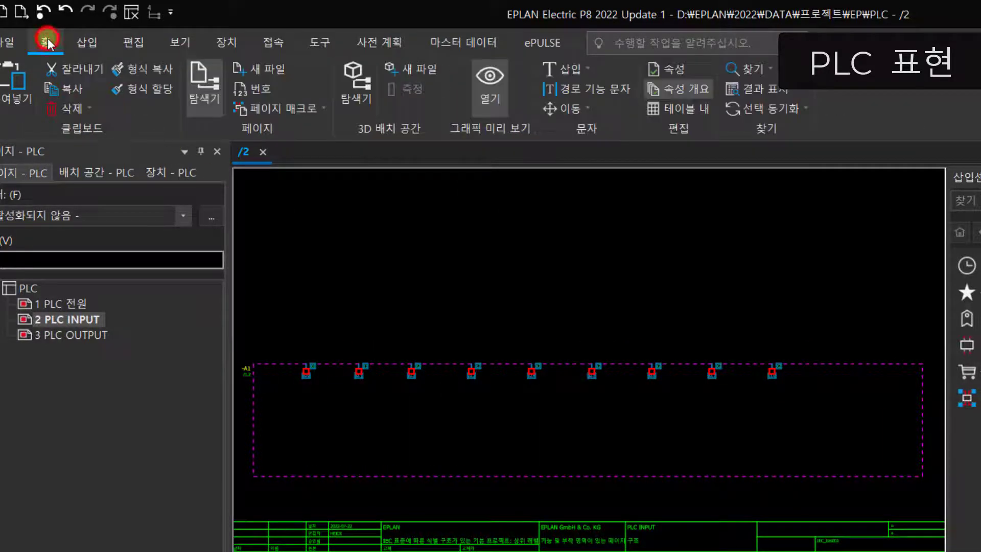
{"action": "left_click", "coordinate": [690, 109]}
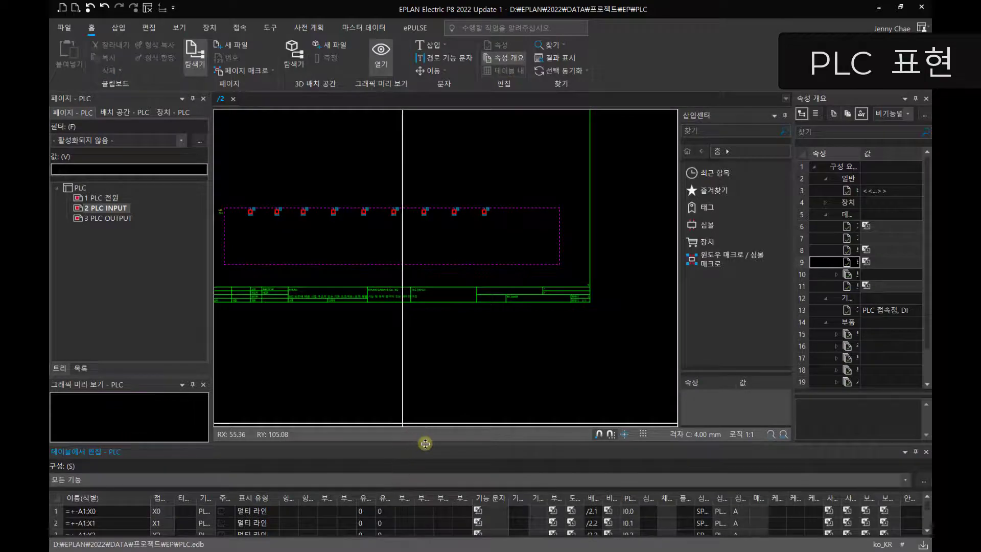
{"action": "left_click_drag", "start_coordinate": [425, 443], "coordinate": [431, 358]}
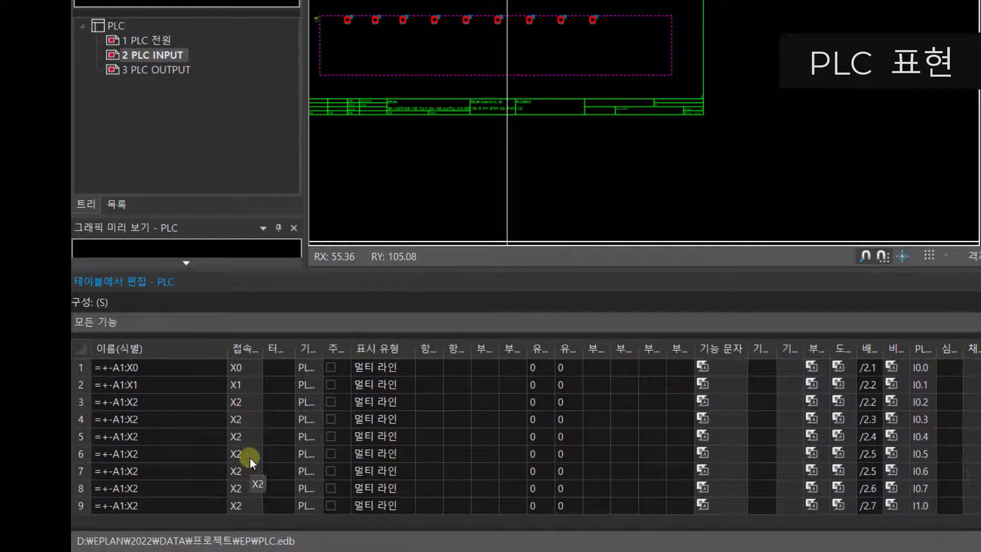
Step: In the table, set the connection point designations of I0.3 and I0.4 to X3 and X4
{"action": "middle_click_drag", "start_coordinate": [532, 186], "coordinate": [586, 217]}
{"action": "scroll", "coordinate": [544, 76], "scroll_direction": "up", "scroll_amount": 3}
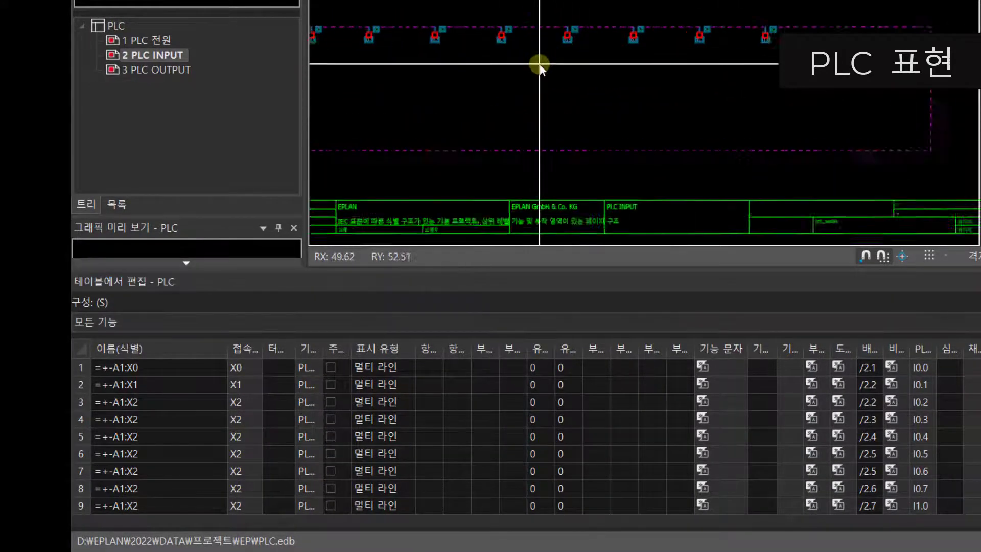
{"action": "middle_click_drag", "start_coordinate": [541, 65], "coordinate": [668, 158]}
{"action": "scroll", "coordinate": [542, 166], "scroll_direction": "up", "scroll_amount": 1}
{"action": "scroll", "coordinate": [546, 168], "scroll_direction": "up", "scroll_amount": 1}
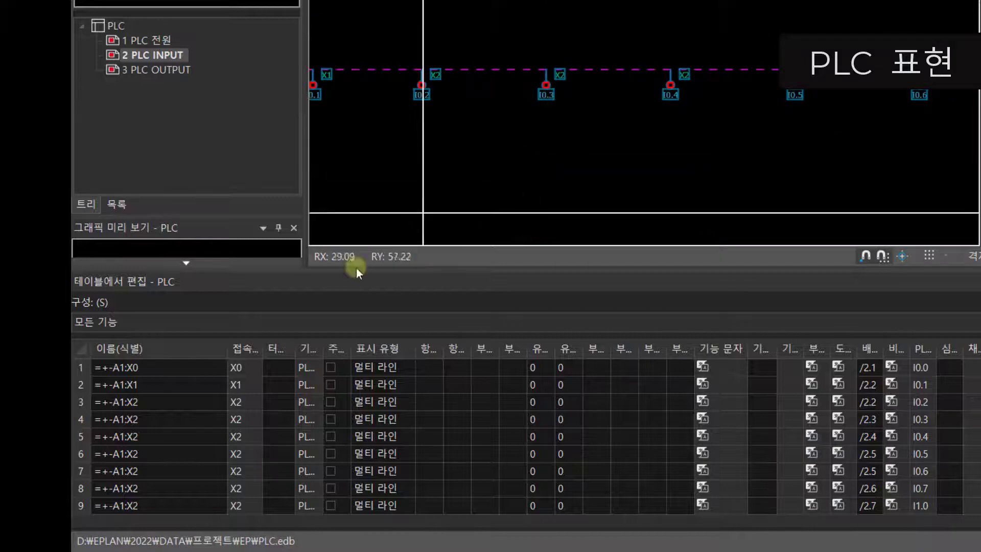
{"action": "double_click", "coordinate": [249, 415]}
{"action": "key", "text": "BackSpace"}
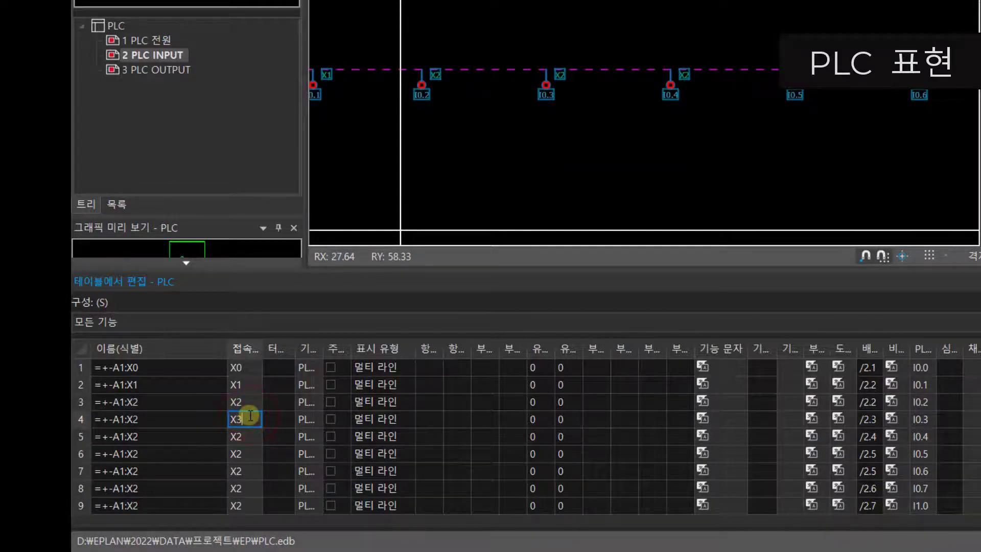
{"action": "type", "text": "3"}
{"action": "double_click", "coordinate": [241, 437]}
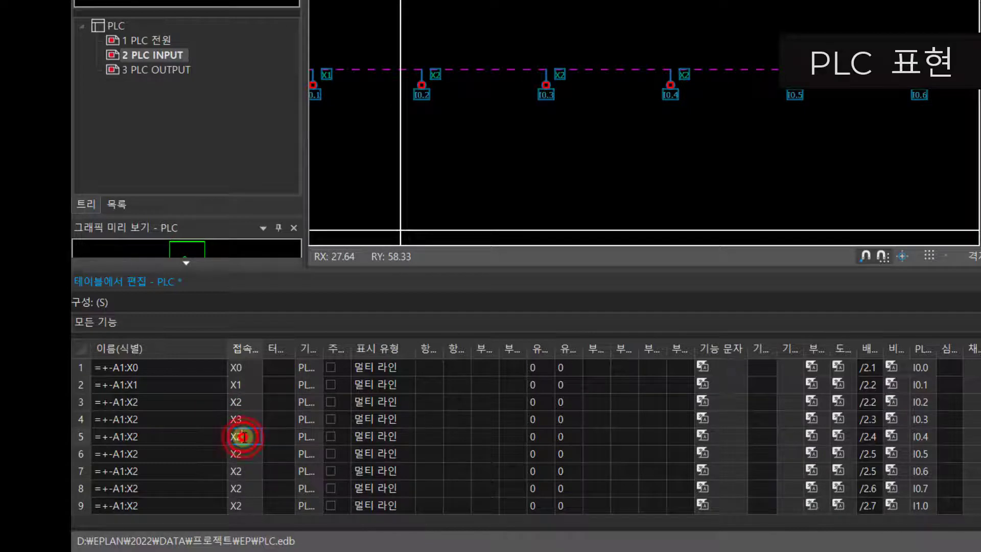
{"action": "key", "text": "BackSpace"}
{"action": "type", "text": "4"}
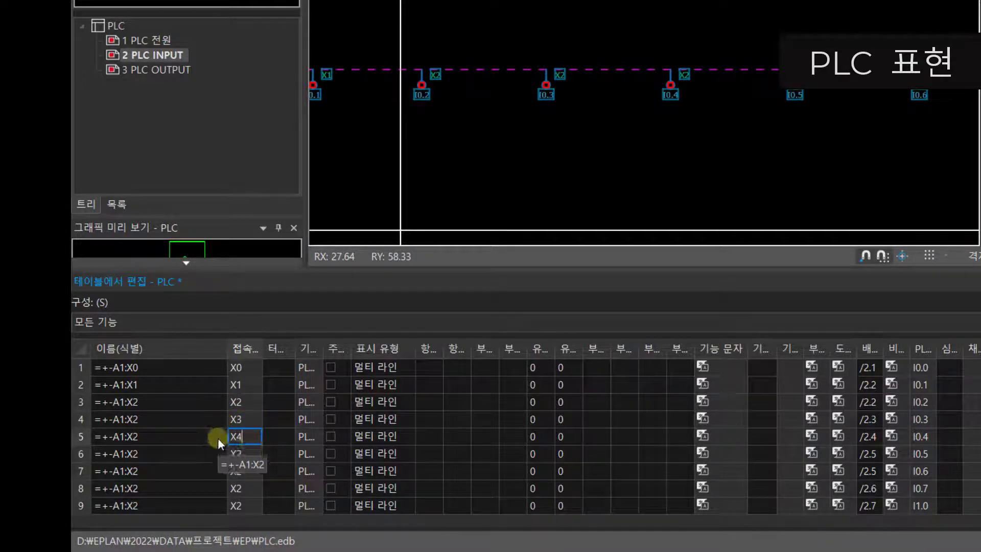
Step: Set the connection point designations of I0.5 and I0.6 to X5 and X6
{"action": "double_click", "coordinate": [251, 452]}
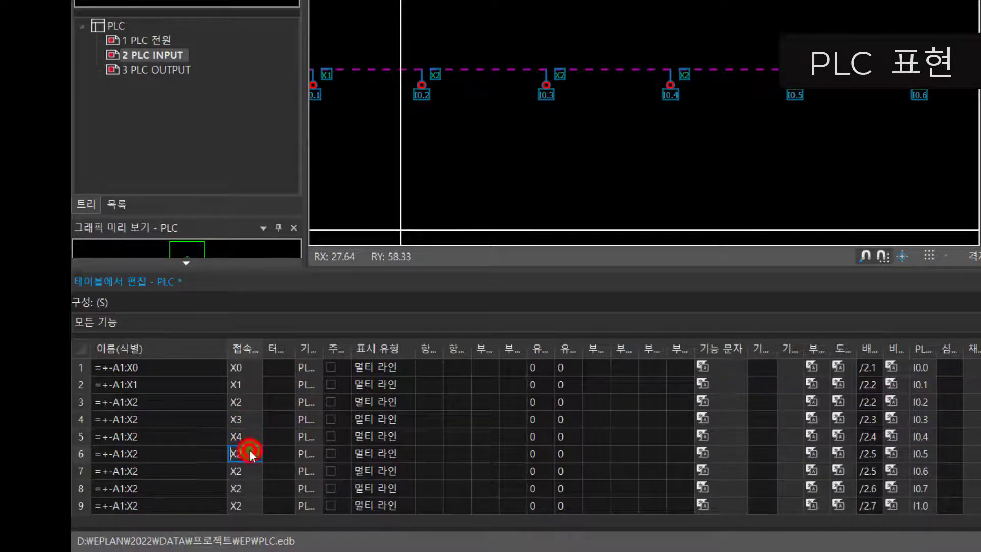
{"action": "key", "text": "BackSpace"}
{"action": "type", "text": "5"}
{"action": "double_click", "coordinate": [255, 470]}
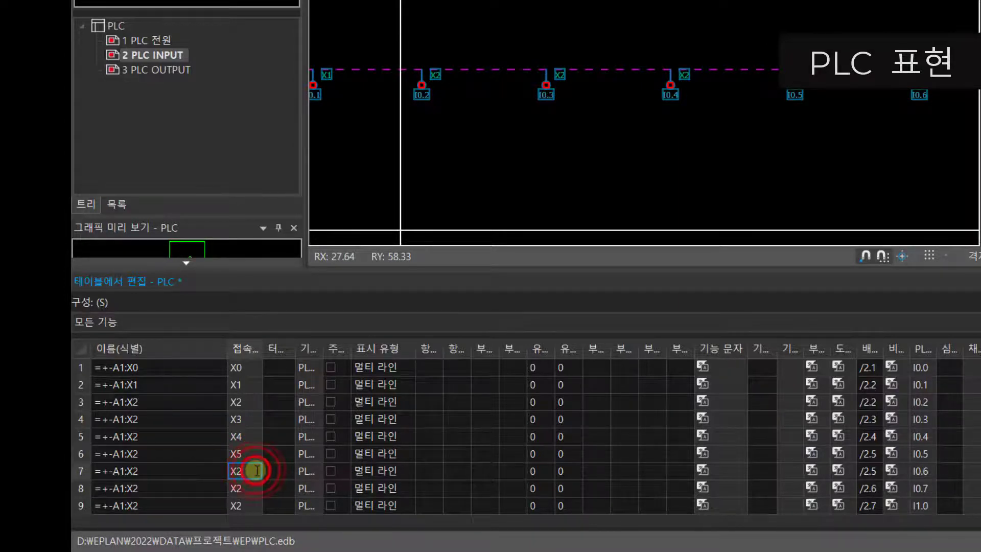
{"action": "key", "text": "BackSpace"}
{"action": "type", "text": "6"}
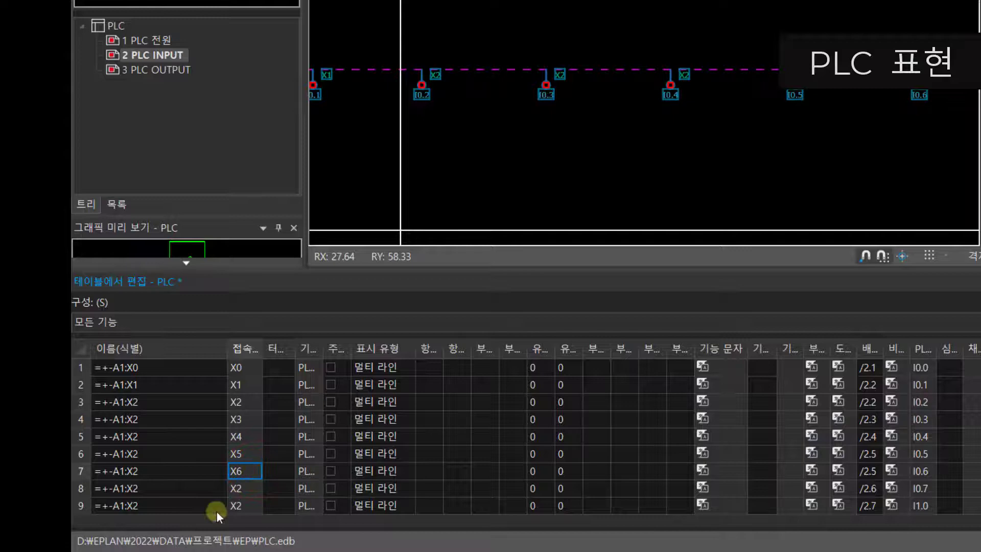
Step: Set the connection point designations of I0.7 and I1.0 to X7 and X8, and apply the edits
{"action": "double_click", "coordinate": [247, 489]}
{"action": "key", "text": "BackSpace"}
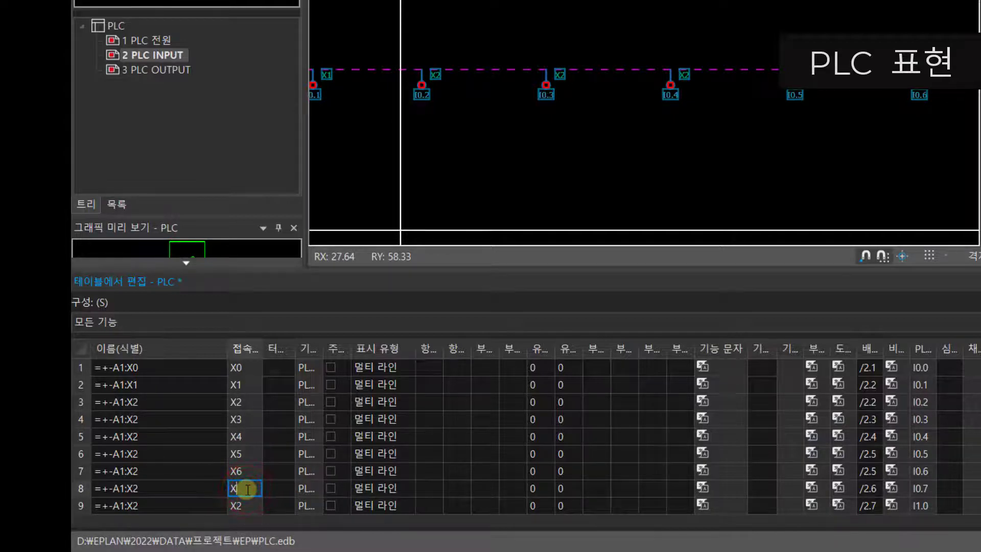
{"action": "type", "text": "7"}
{"action": "double_click", "coordinate": [248, 502]}
{"action": "key", "text": "BackSpace"}
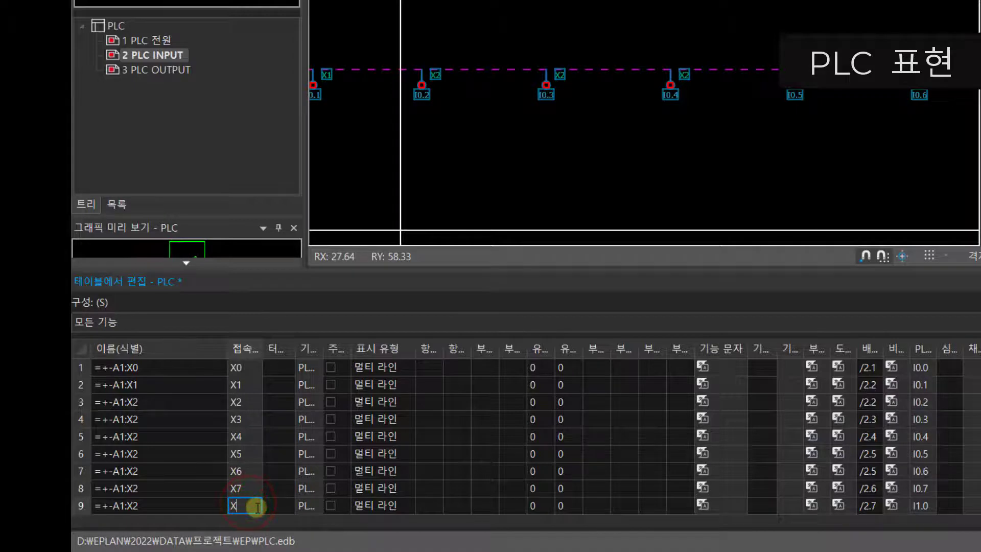
{"action": "type", "text": "8"}
{"action": "left_click", "coordinate": [538, 17]}
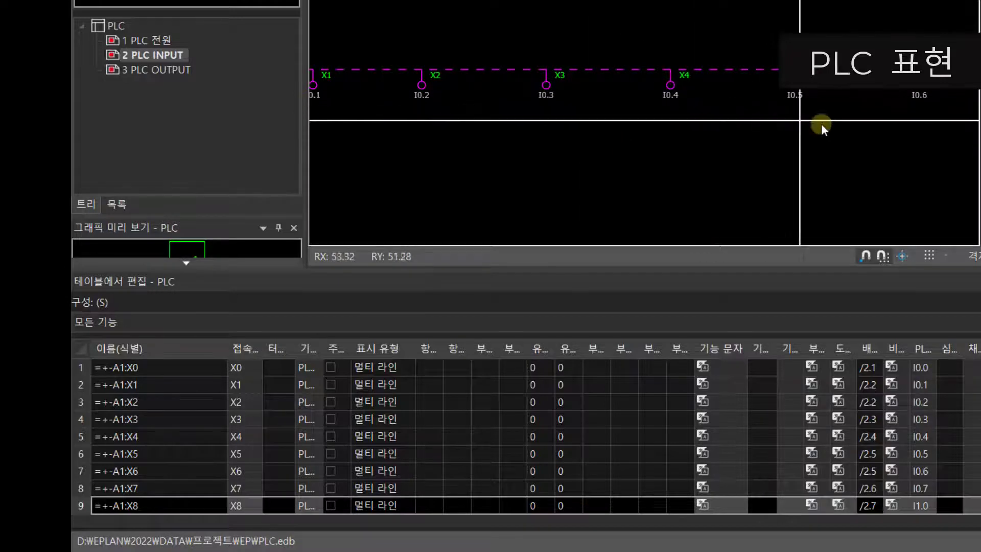
Step: Check the designations on the page, widen the table's PLC address (PLC 주소) column, and close the table
{"action": "middle_click_drag", "start_coordinate": [930, 140], "coordinate": [633, 137]}
{"action": "middle_click_drag", "start_coordinate": [919, 119], "coordinate": [719, 118]}
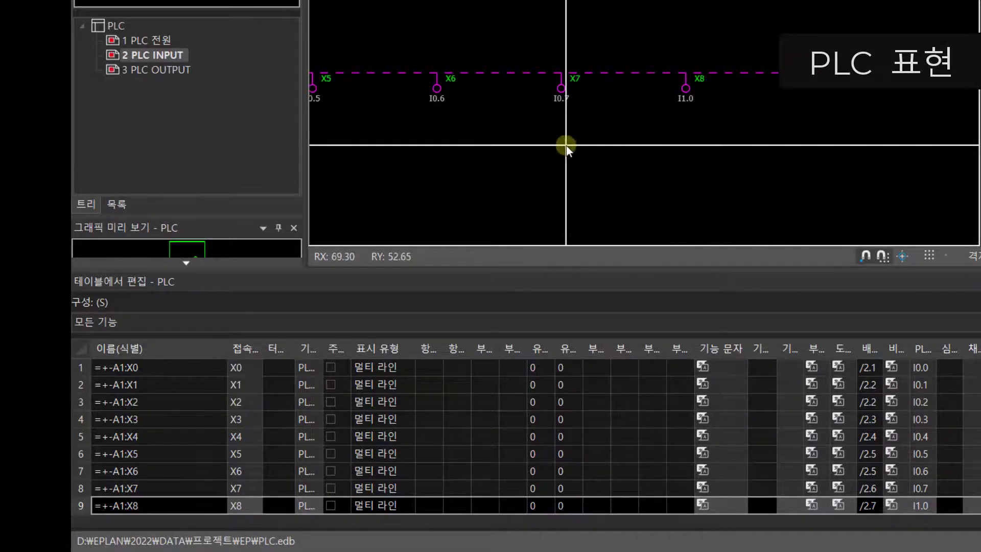
{"action": "middle_click_drag", "start_coordinate": [566, 145], "coordinate": [862, 154]}
{"action": "middle_click_drag", "start_coordinate": [479, 190], "coordinate": [688, 185]}
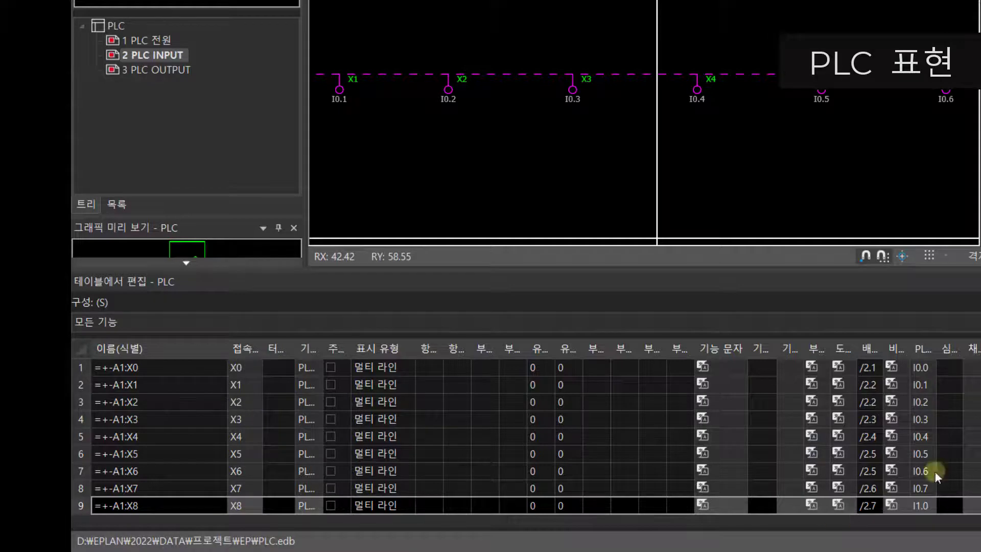
{"action": "left_click_drag", "start_coordinate": [937, 354], "coordinate": [976, 359]}
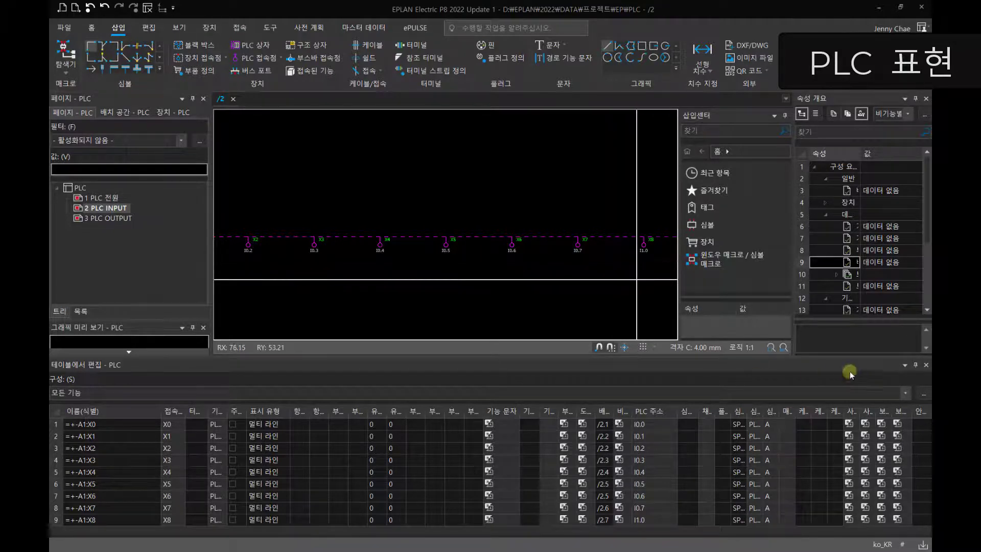
{"action": "left_click", "coordinate": [924, 366]}
{"action": "left_click", "coordinate": [924, 366]}
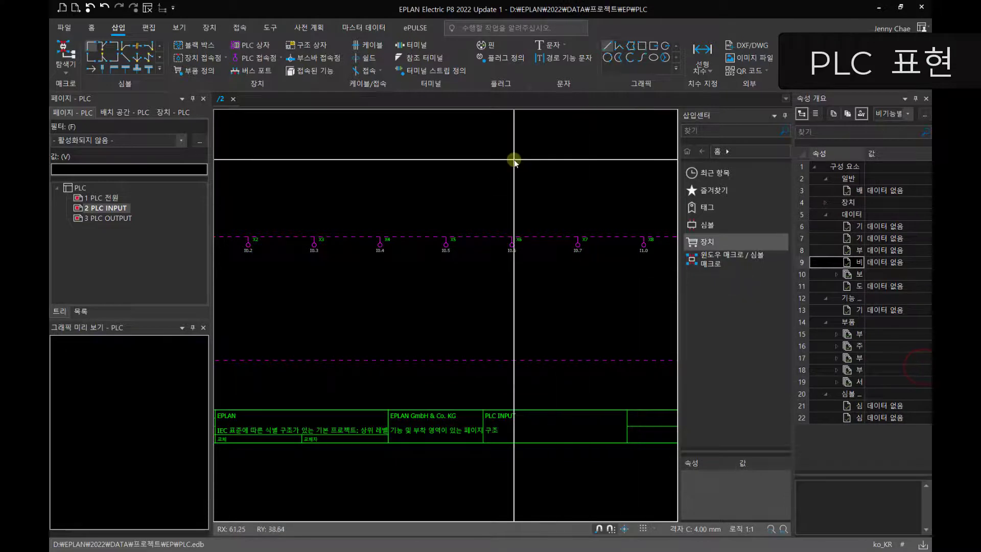
Step: Shift all nine digital input connection points along the box's upper edge, away from the -A1 label, to free space before X0
{"action": "left_click", "coordinate": [495, 176]}
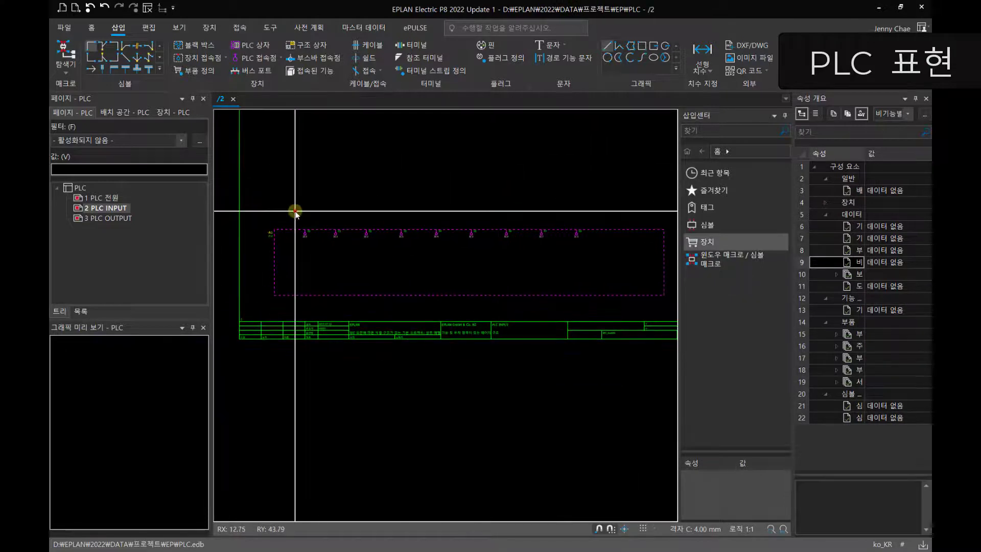
{"action": "left_click", "coordinate": [293, 212]}
{"action": "left_click", "coordinate": [577, 235]}
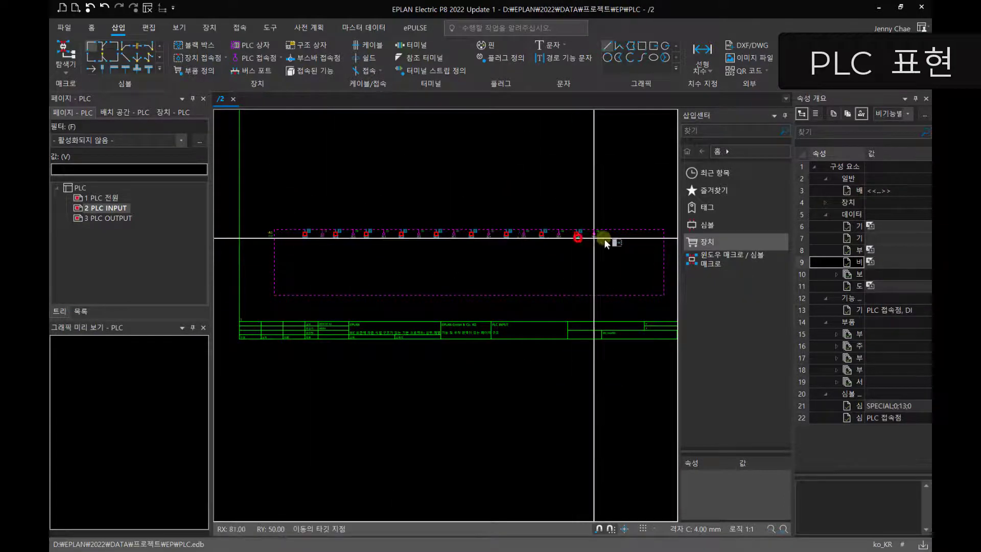
Step: Place a PLC card power supply connection point (PLC 카드 전원 공급) near the start of the box's upper edge with the designation S/S
{"action": "scroll", "coordinate": [316, 241], "scroll_direction": "up", "scroll_amount": 3}
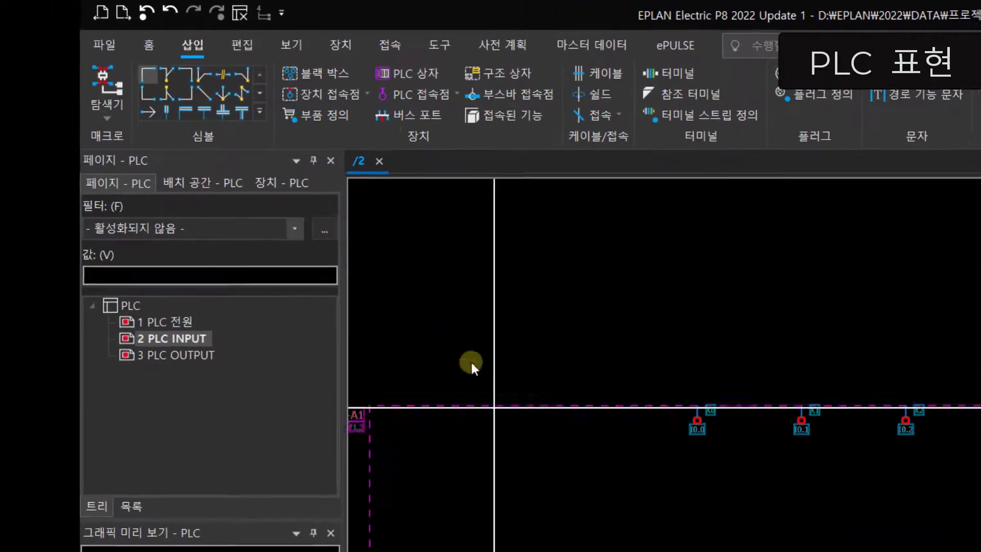
{"action": "left_click", "coordinate": [437, 101]}
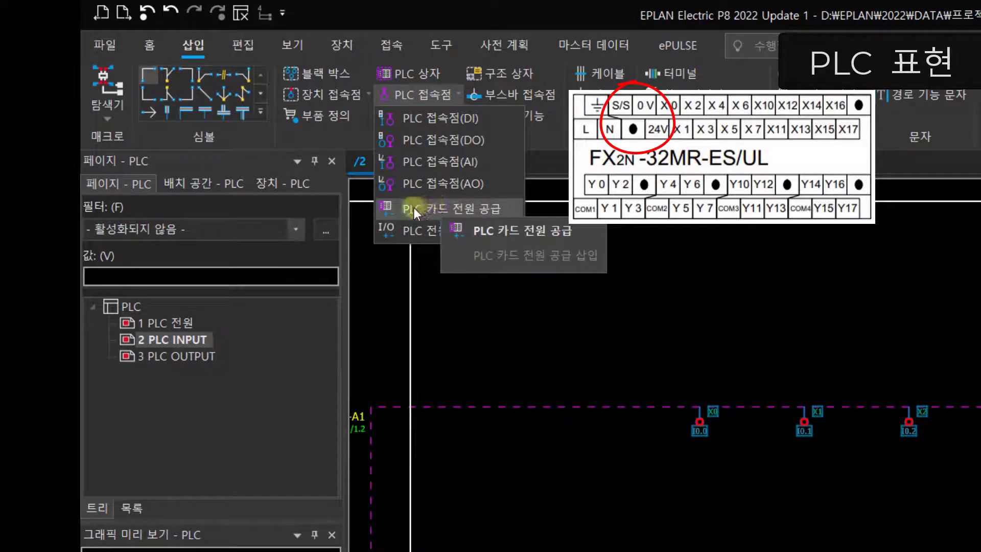
{"action": "left_click", "coordinate": [411, 210]}
{"action": "scroll", "coordinate": [445, 427], "scroll_direction": "up", "scroll_amount": 2}
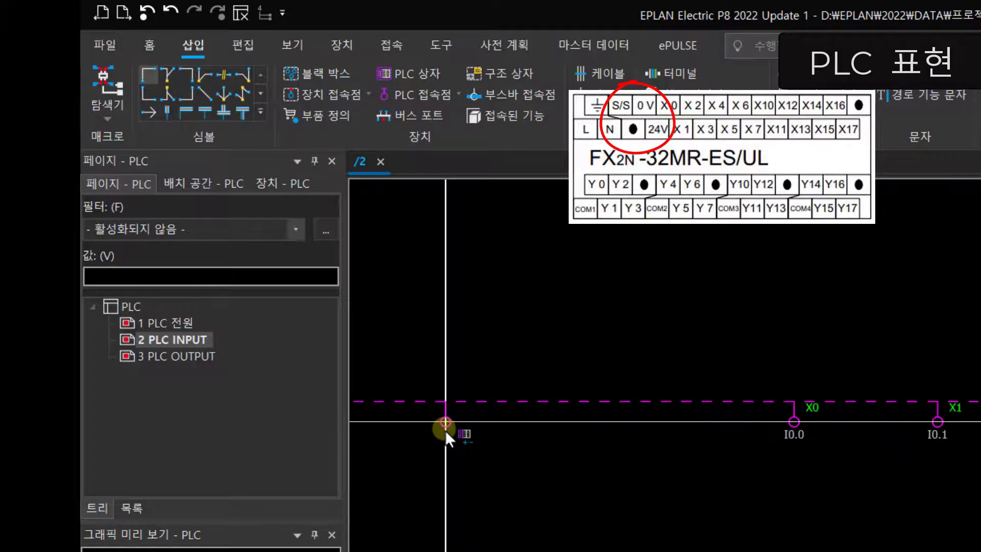
{"action": "left_click", "coordinate": [445, 427]}
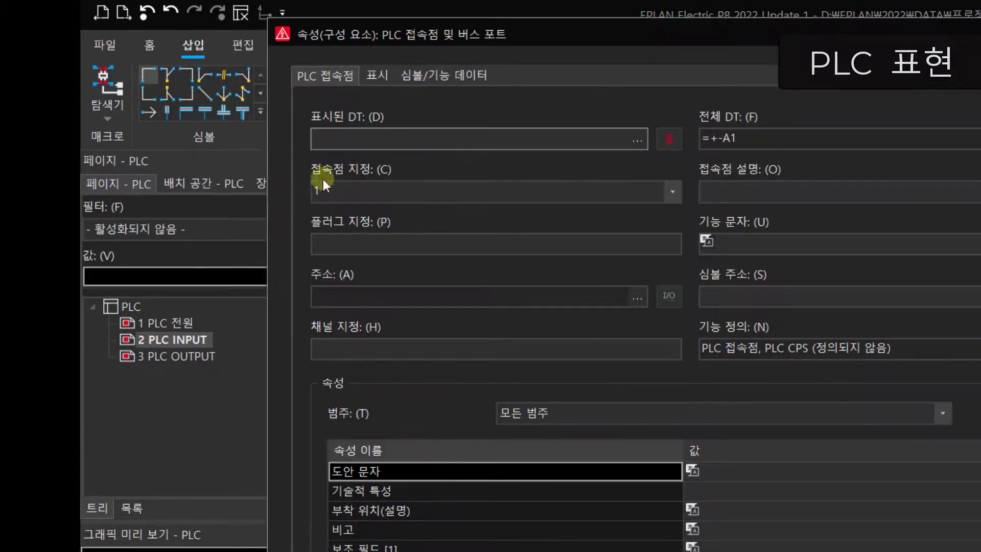
{"action": "left_click", "coordinate": [333, 191]}
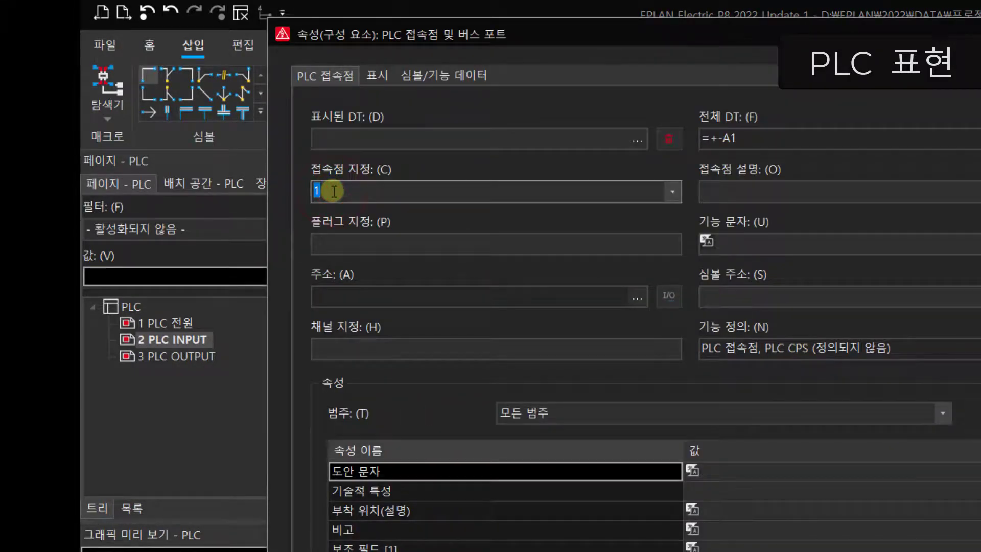
{"action": "type", "text": "S/S"}
{"action": "key", "text": "Return"}
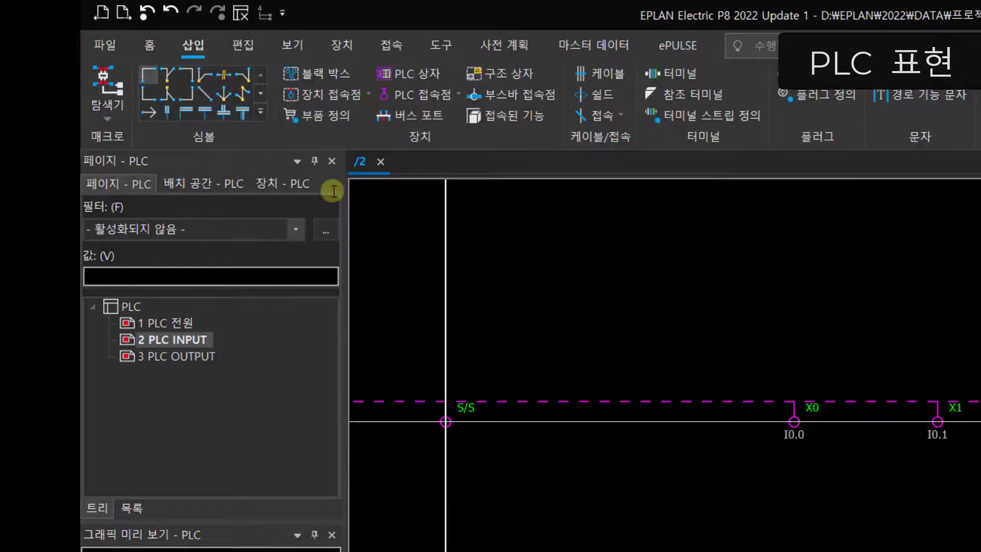
Step: Place a second card power supply connection point between S/S and X0 with the designation 0V
{"action": "left_click", "coordinate": [567, 421]}
{"action": "left_click", "coordinate": [405, 192]}
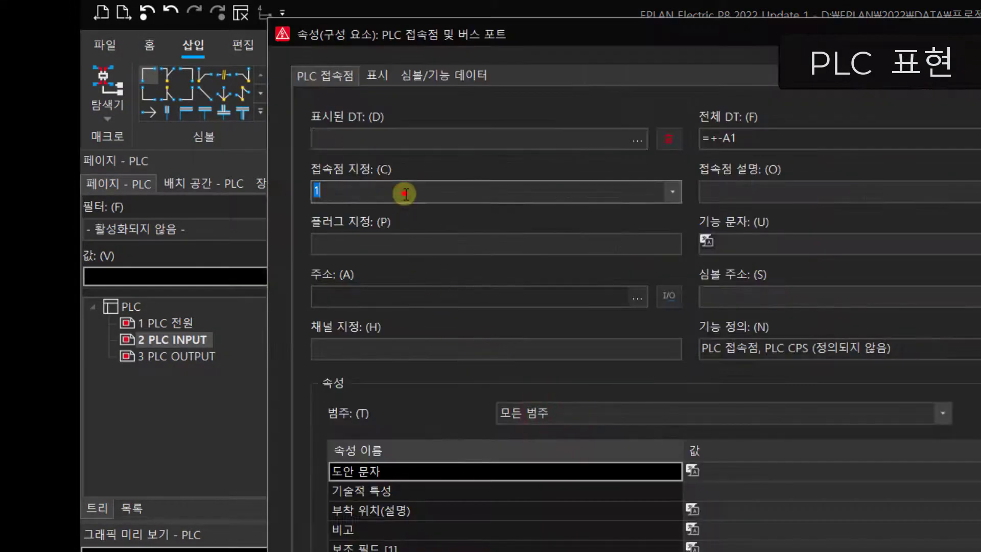
{"action": "type", "text": "0"}
{"action": "key", "text": "Return"}
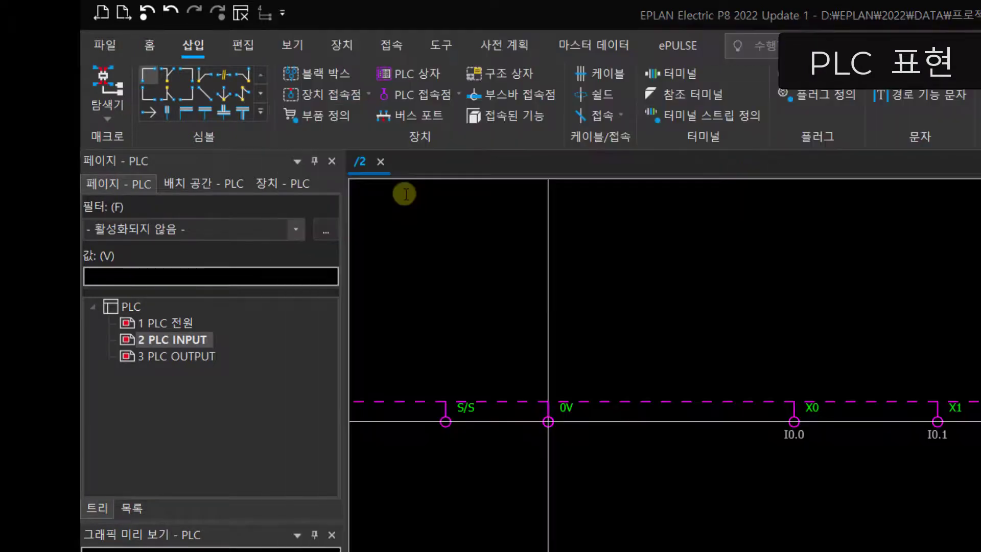
Step: Place a third PLC card power supply connection point between 0V and X0 with the designation 24V
{"action": "left_click", "coordinate": [671, 421]}
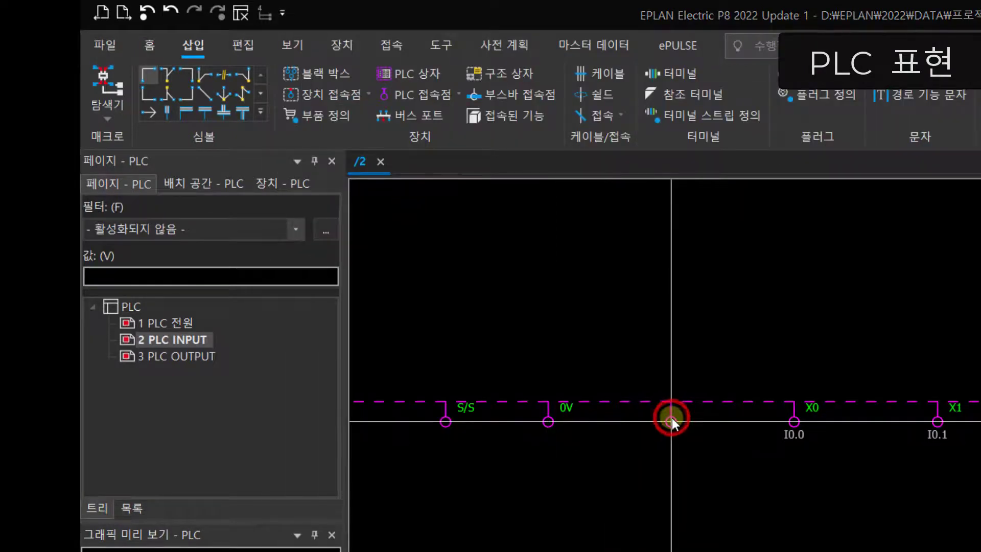
{"action": "left_click", "coordinate": [351, 184]}
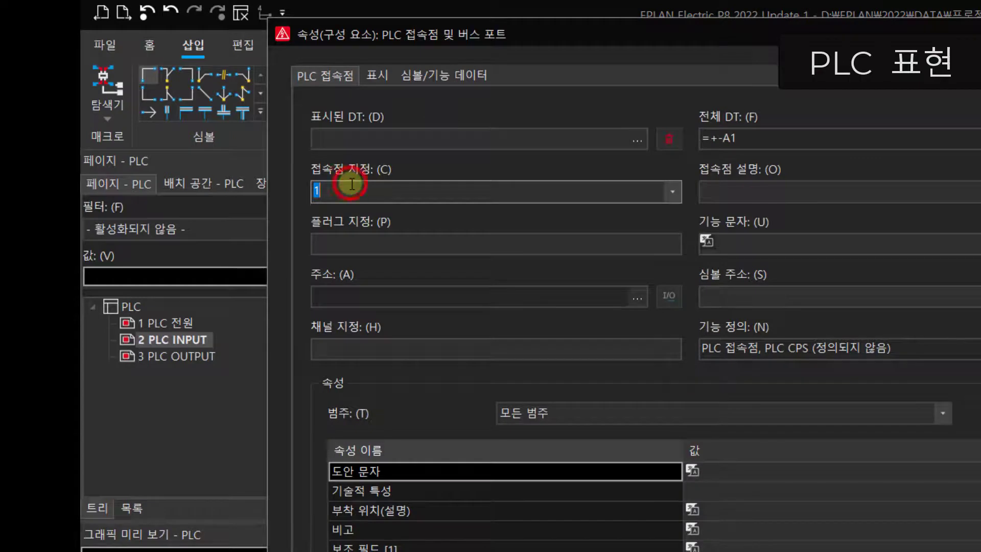
{"action": "type", "text": "24V"}
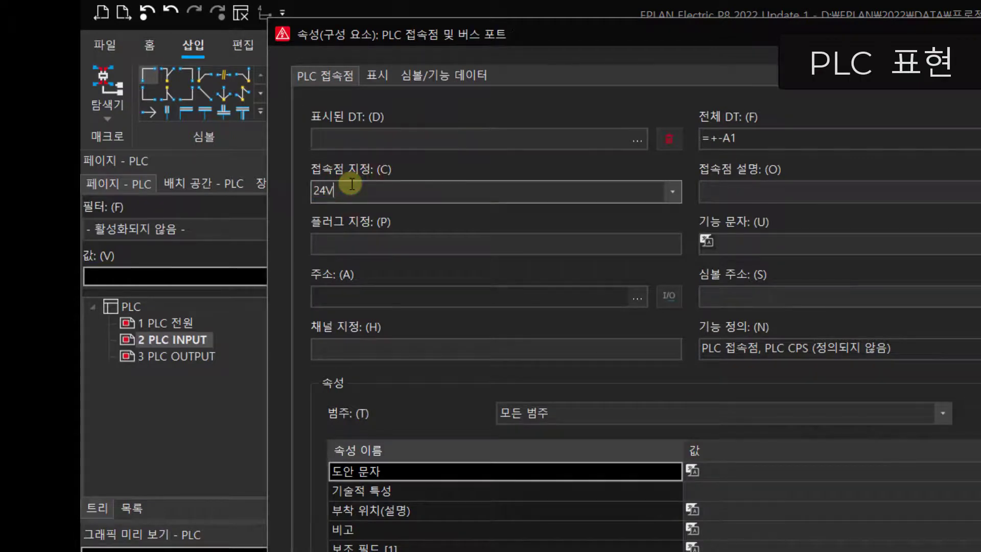
{"action": "key", "text": "Return"}
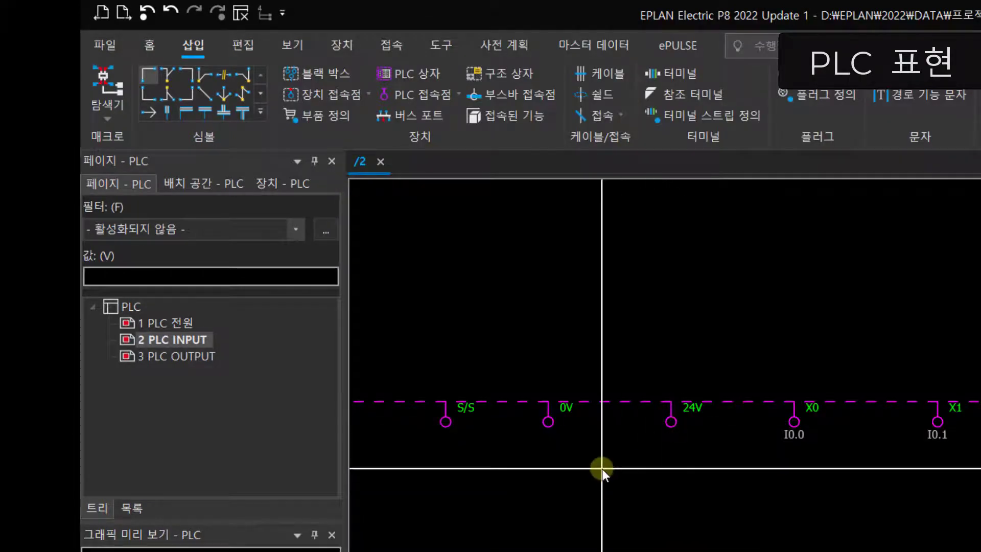
{"action": "scroll", "coordinate": [501, 460], "scroll_direction": "down", "scroll_amount": 4}
{"action": "scroll", "coordinate": [470, 451], "scroll_direction": "up", "scroll_amount": 1}
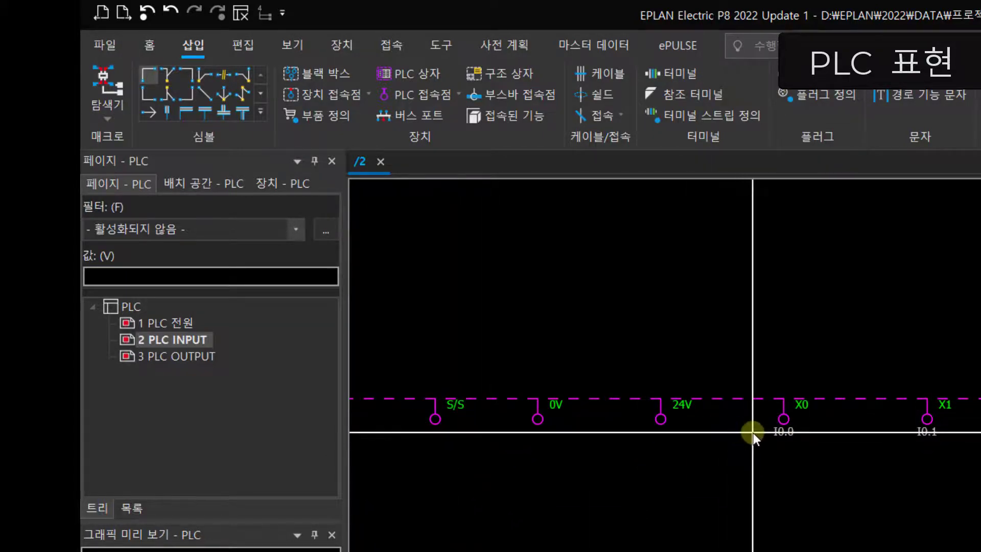
Step: Compare the address and function definition in the properties of the 24V and X0 connection points, then close them
{"action": "left_click", "coordinate": [660, 424]}
{"action": "double_click", "coordinate": [660, 424]}
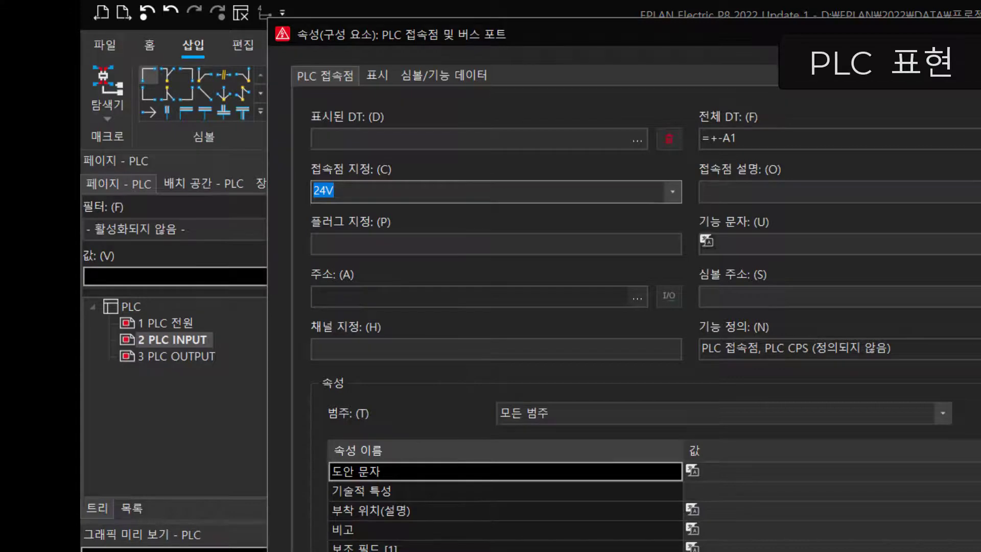
{"action": "key", "text": "Return"}
{"action": "left_click", "coordinate": [781, 424]}
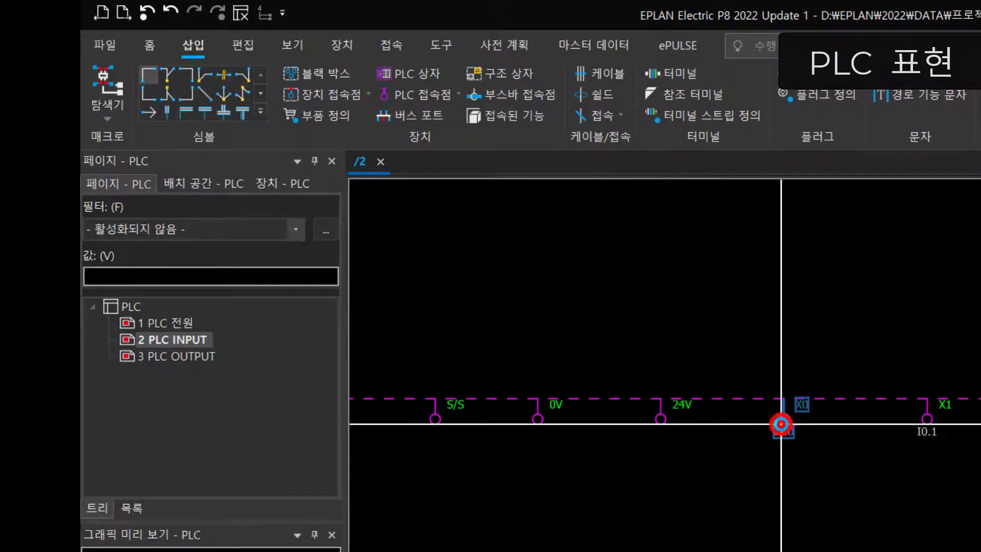
{"action": "double_click", "coordinate": [781, 424]}
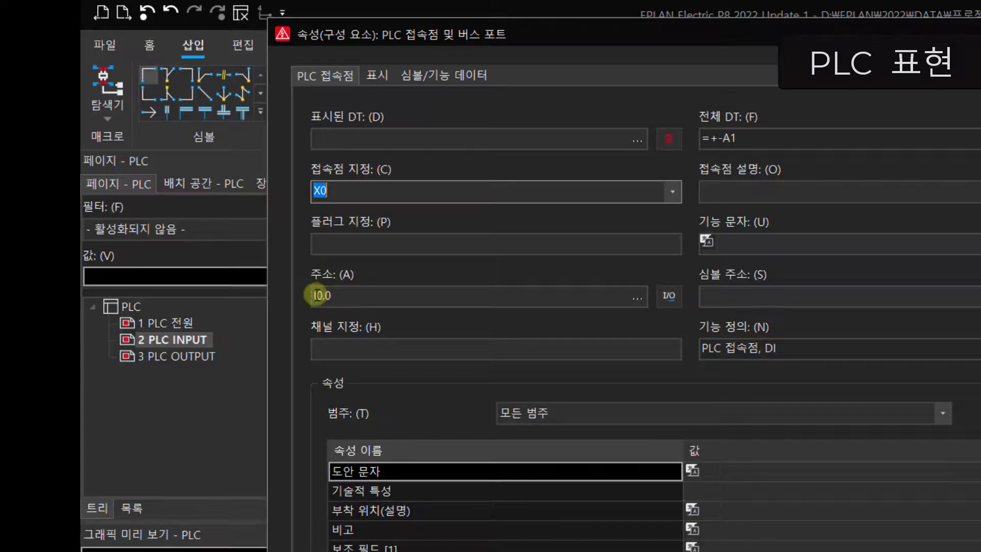
{"action": "key", "text": "Return"}
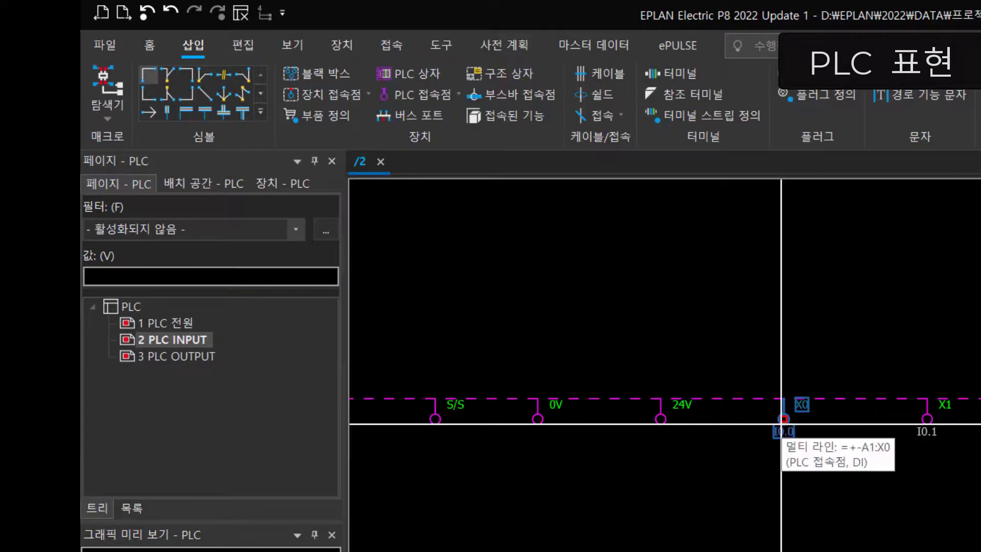
Step: Open the page 3 PLC OUTPUT
{"action": "left_click", "coordinate": [197, 357]}
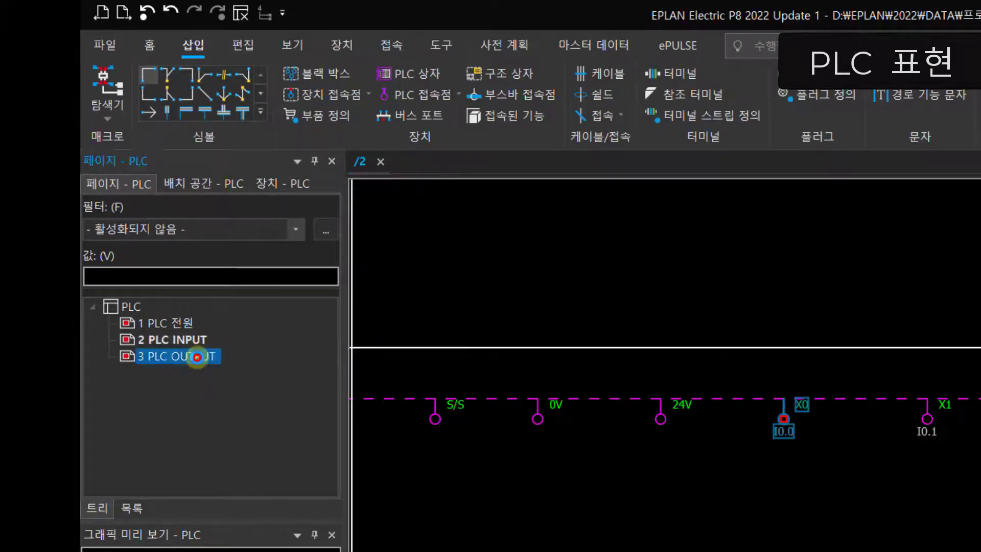
{"action": "double_click", "coordinate": [197, 357]}
{"action": "left_click", "coordinate": [479, 391]}
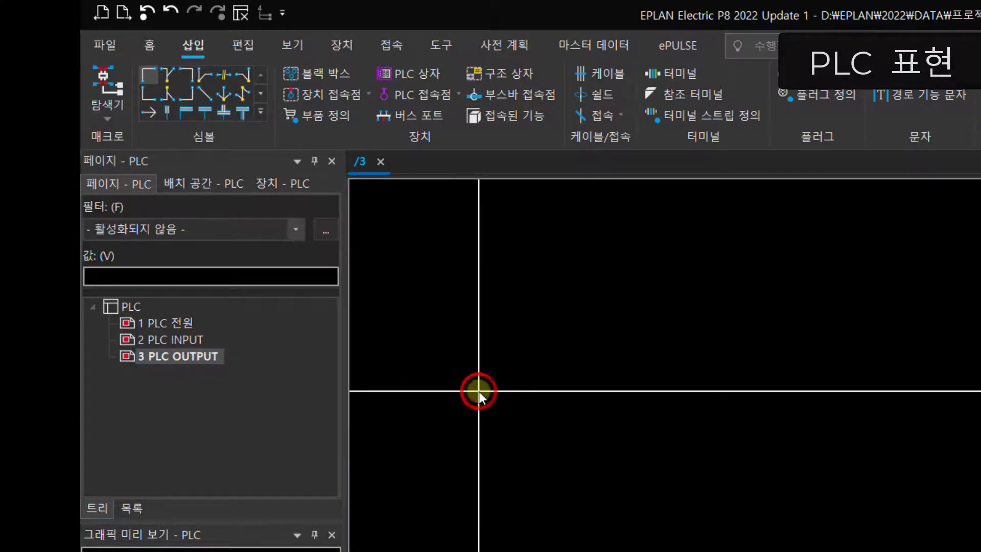
{"action": "scroll", "coordinate": [512, 377], "scroll_direction": "down", "scroll_amount": 2}
{"action": "middle_click_drag", "start_coordinate": [519, 395], "coordinate": [521, 493]}
{"action": "scroll", "coordinate": [509, 314], "scroll_direction": "up", "scroll_amount": 1}
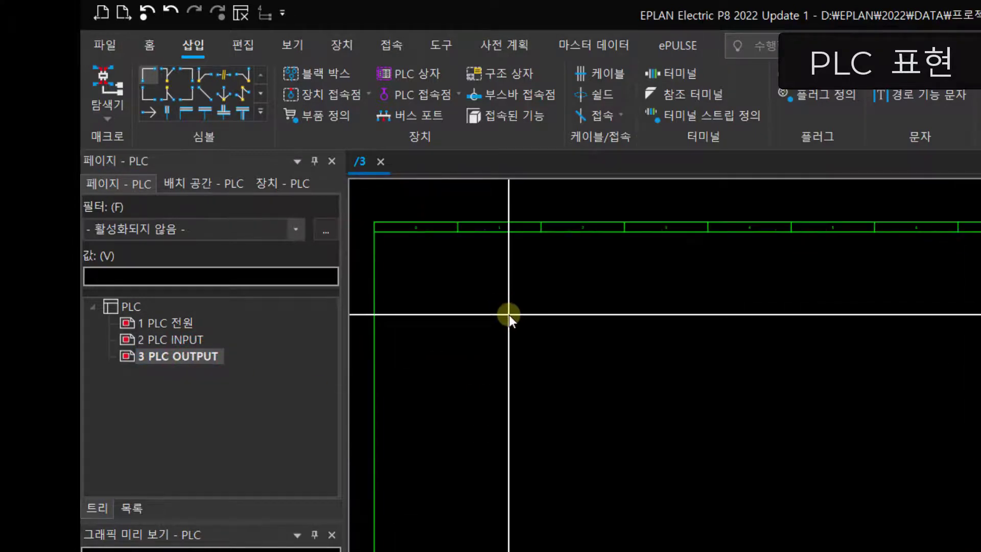
Step: Draw a wide PLC box across the upper part of page 3, ending at about X 372 mm, Y 220 mm, with the displayed DT -A1
{"action": "left_click", "coordinate": [418, 73]}
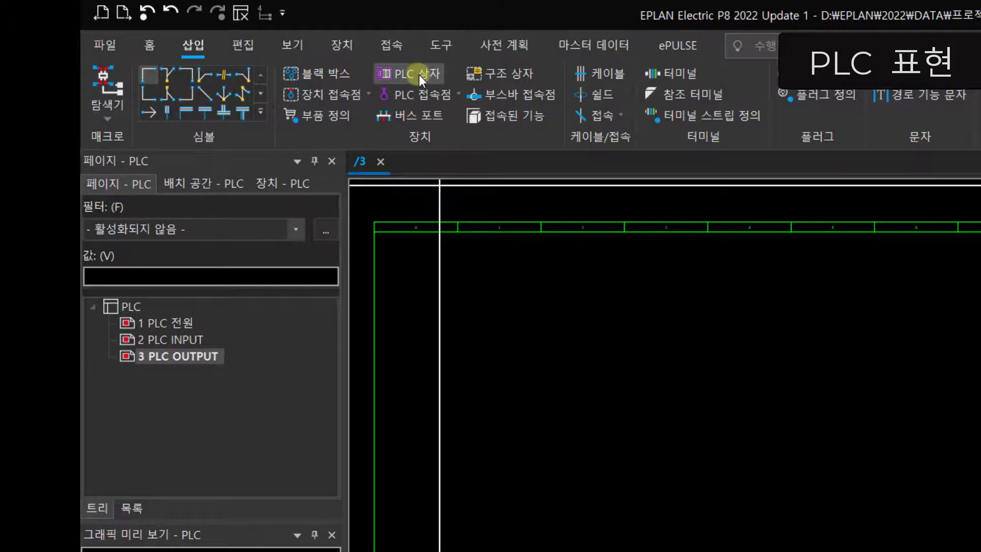
{"action": "left_click", "coordinate": [428, 289]}
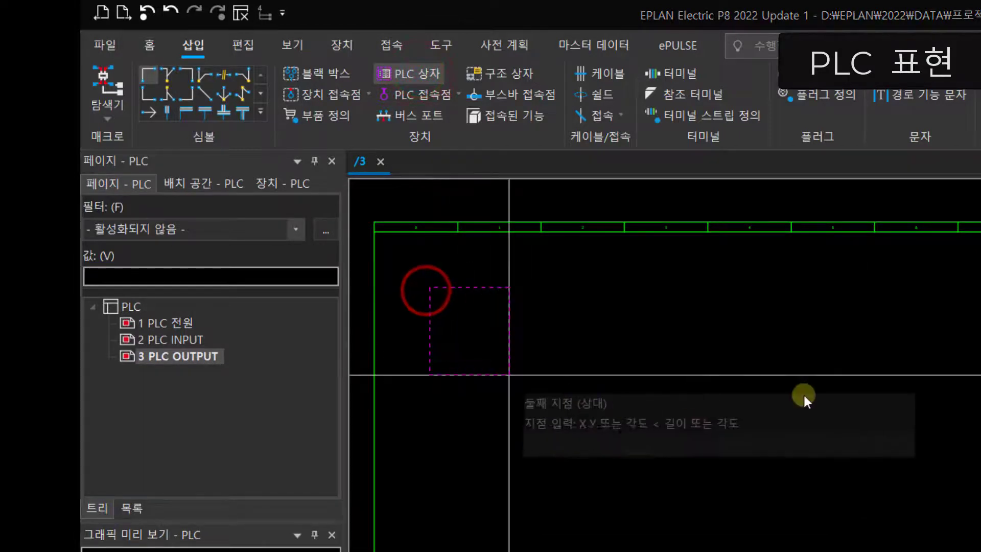
{"action": "scroll", "coordinate": [923, 387], "scroll_direction": "up", "scroll_amount": 1}
{"action": "middle_click_drag", "start_coordinate": [924, 388], "coordinate": [675, 404]}
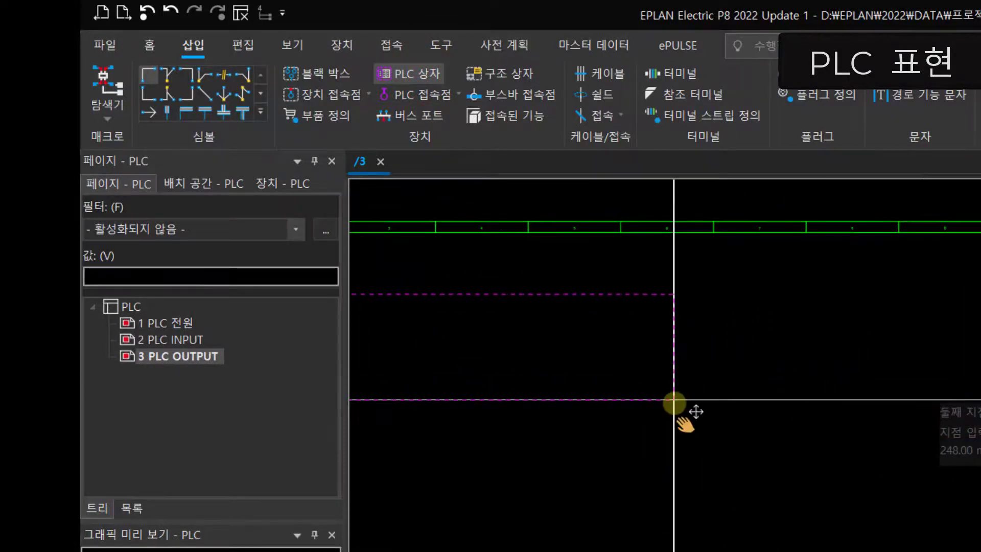
{"action": "left_click", "coordinate": [885, 392]}
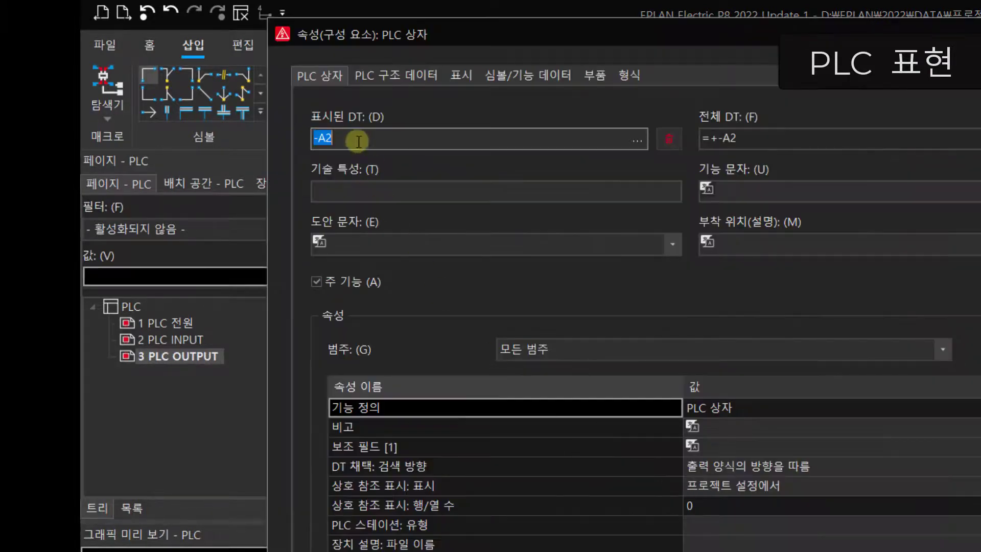
{"action": "left_click", "coordinate": [358, 142]}
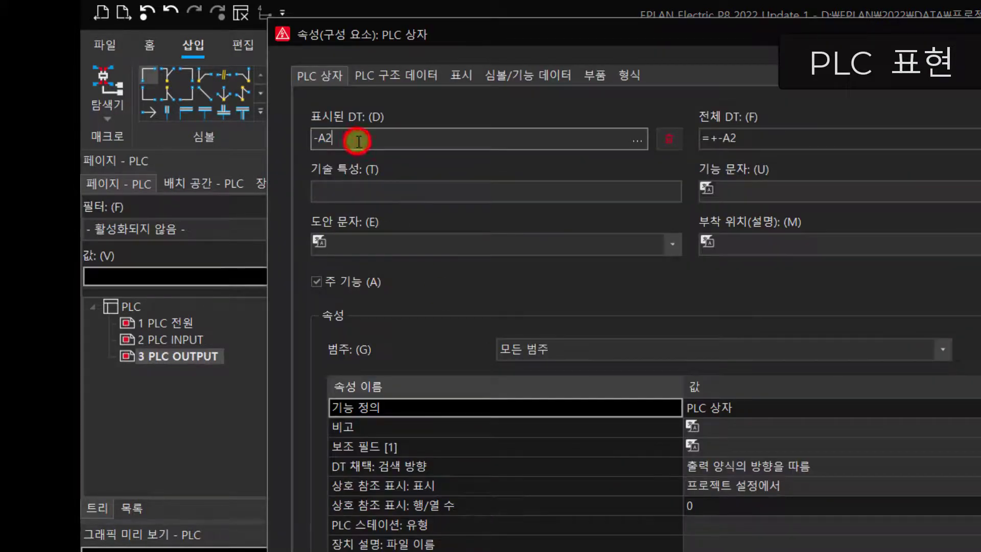
{"action": "key", "text": "BackSpace"}
{"action": "type", "text": "1"}
{"action": "key", "text": "Return"}
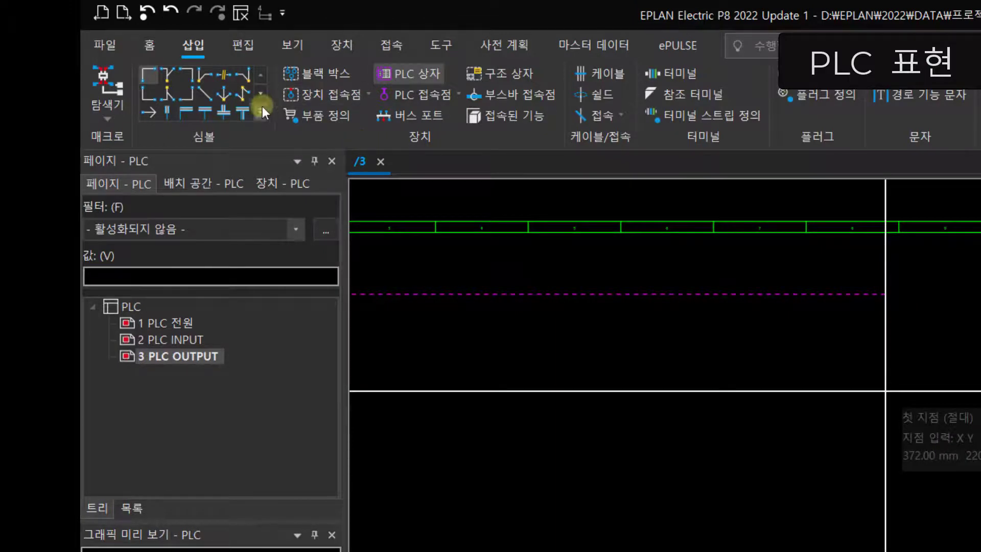
{"action": "middle_click_drag", "start_coordinate": [456, 485], "coordinate": [878, 480]}
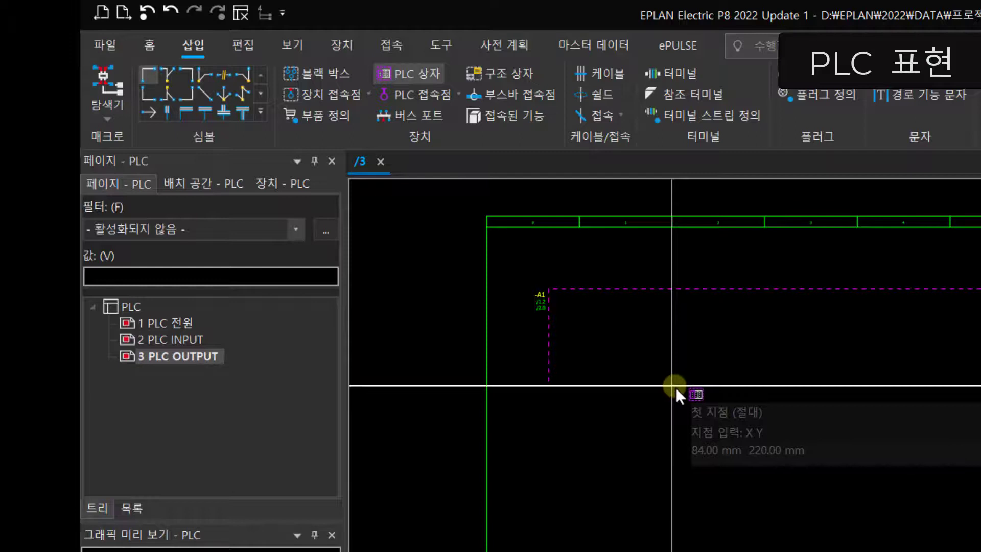
{"action": "key", "text": "Escape"}
Step: Place a digital output connection point, PLC 접속점(DO), near the start of the box's lower edge with the designation Y0
{"action": "left_click", "coordinate": [436, 101]}
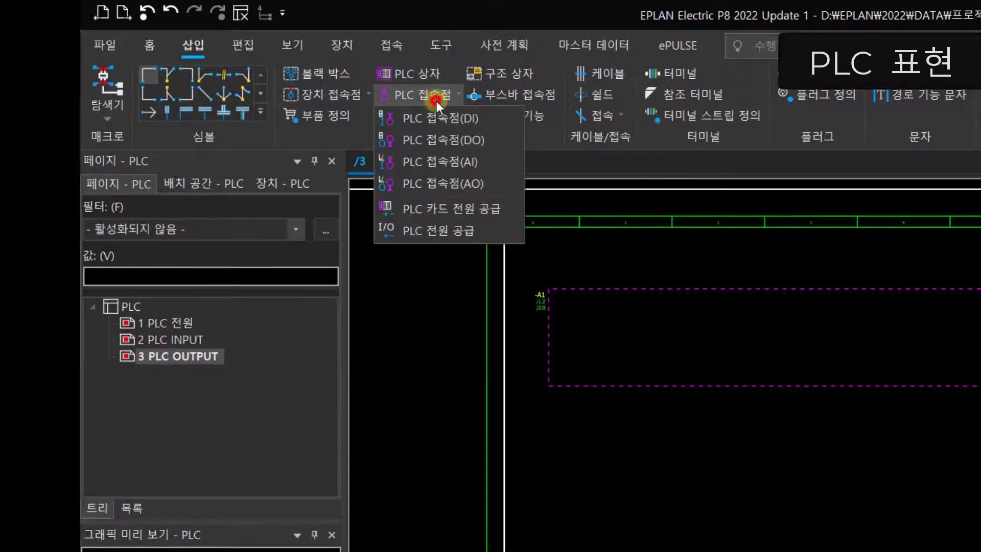
{"action": "left_click", "coordinate": [461, 139]}
{"action": "scroll", "coordinate": [648, 367], "scroll_direction": "up", "scroll_amount": 4}
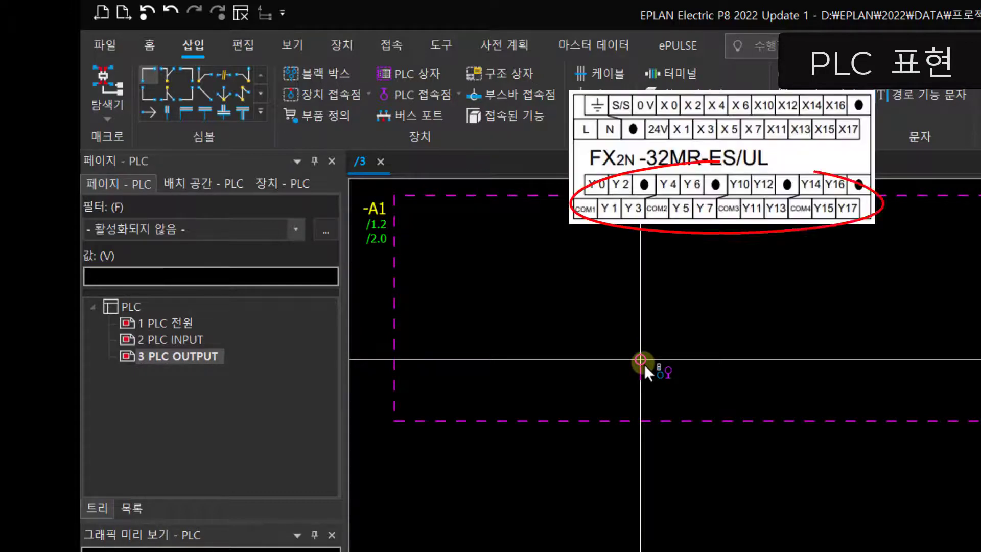
{"action": "left_click", "coordinate": [617, 401]}
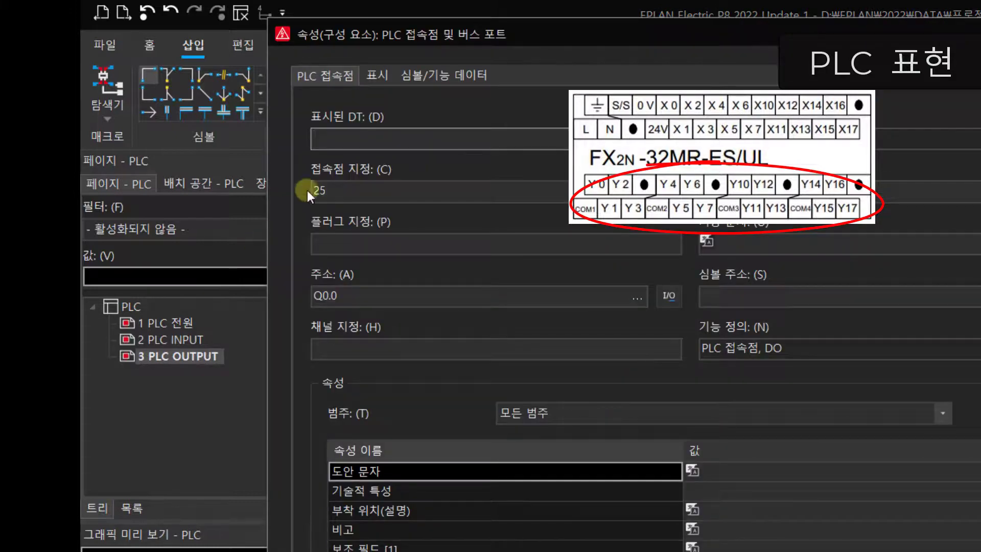
{"action": "left_click", "coordinate": [379, 190]}
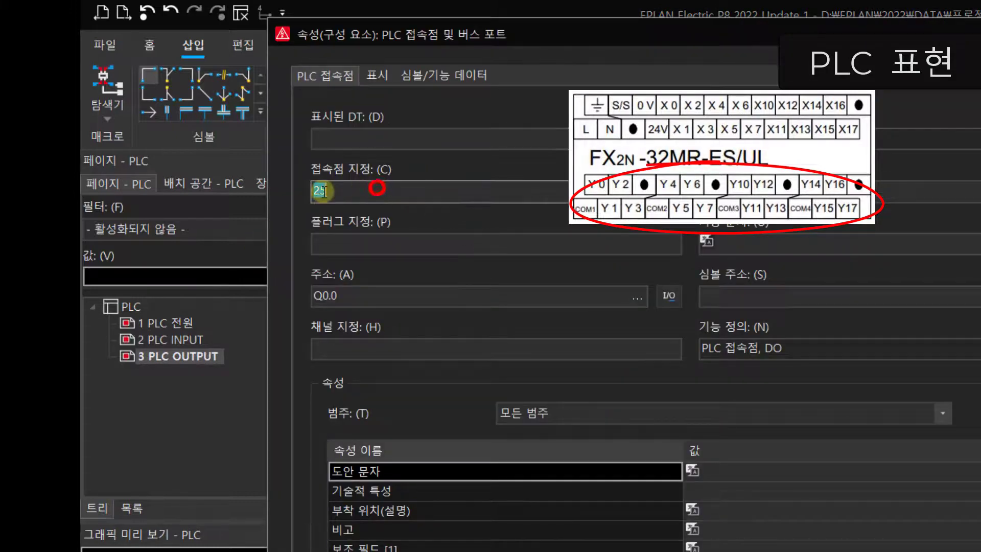
{"action": "type", "text": "Y0"}
{"action": "key", "text": "Return"}
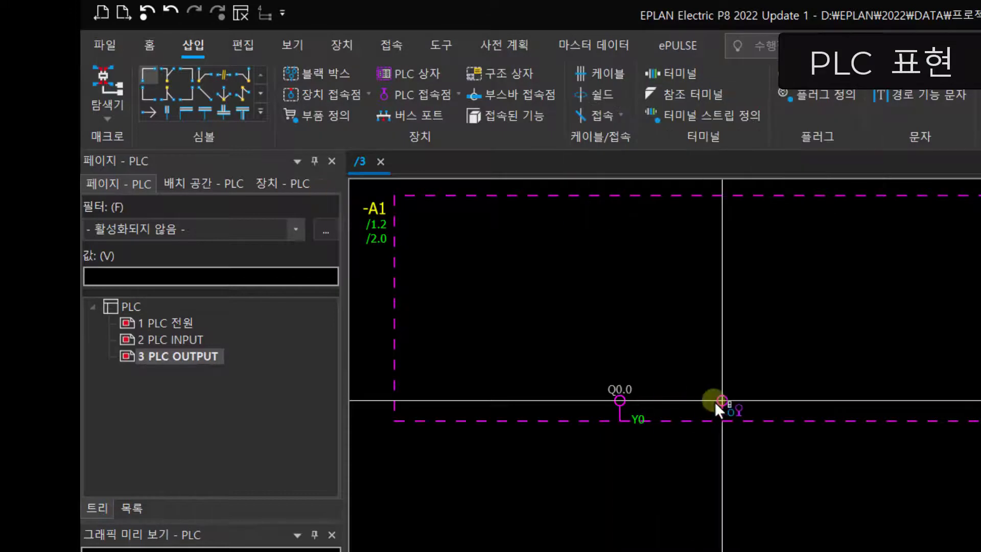
Step: Place two more digital output connection points evenly spaced after Y0 on the box's lower edge, designated Y1 and Y2
{"action": "left_click", "coordinate": [738, 401]}
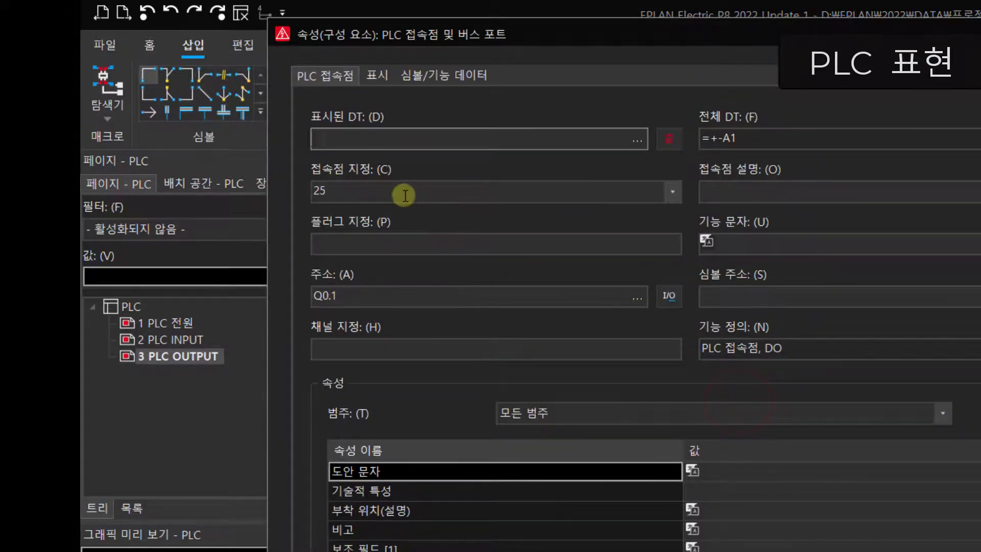
{"action": "left_click", "coordinate": [403, 194]}
{"action": "type", "text": "Y1"}
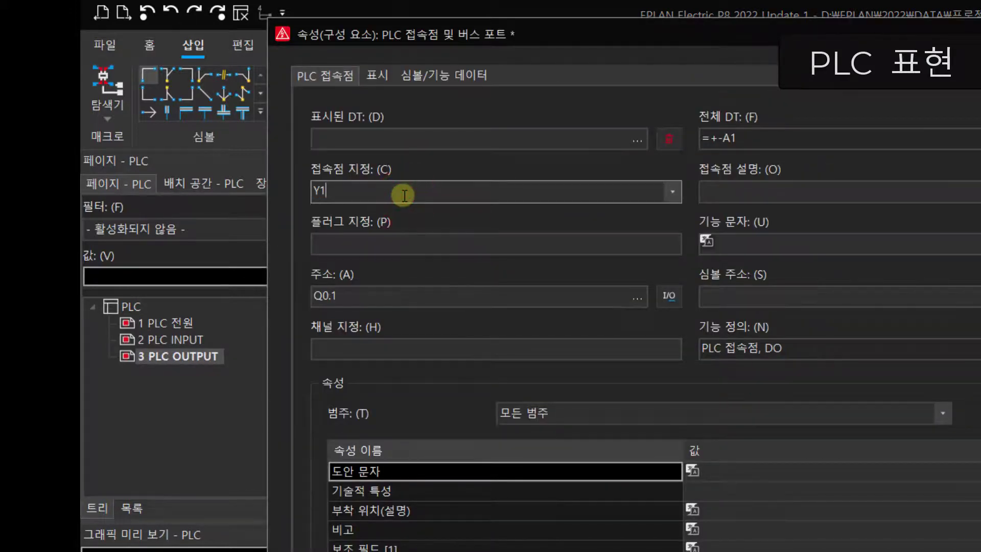
{"action": "key", "text": "Return"}
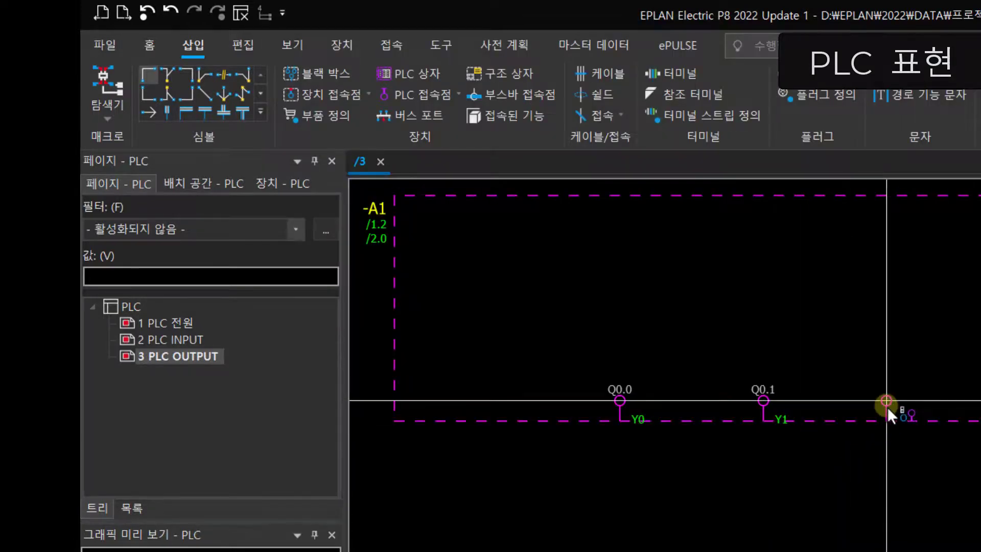
{"action": "left_click", "coordinate": [908, 412]}
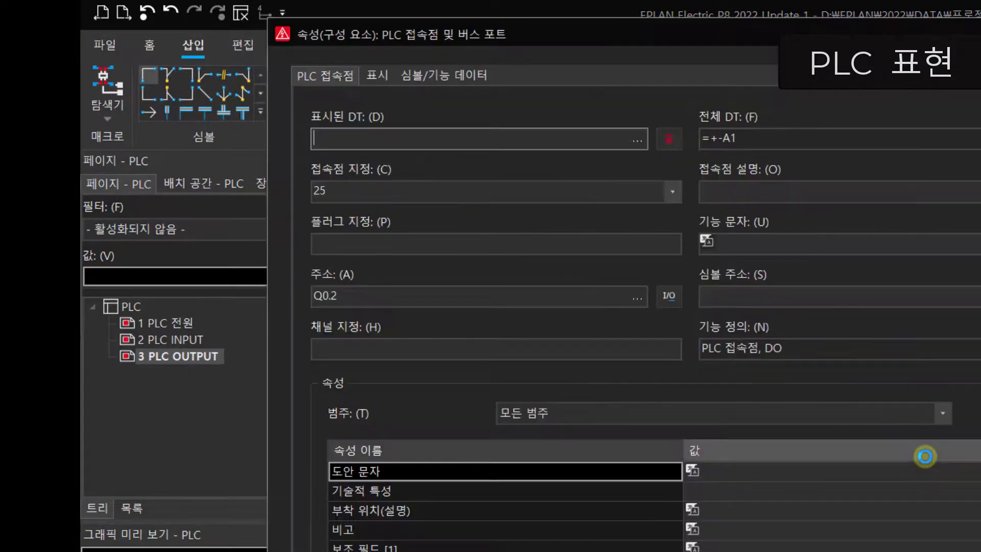
{"action": "double_click", "coordinate": [384, 194]}
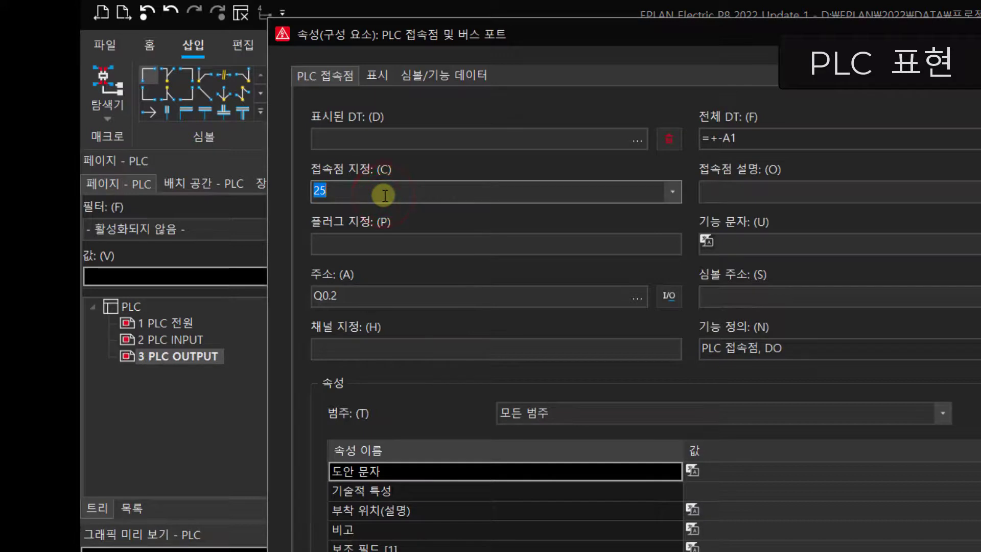
{"action": "type", "text": "Y2"}
{"action": "key", "text": "Return"}
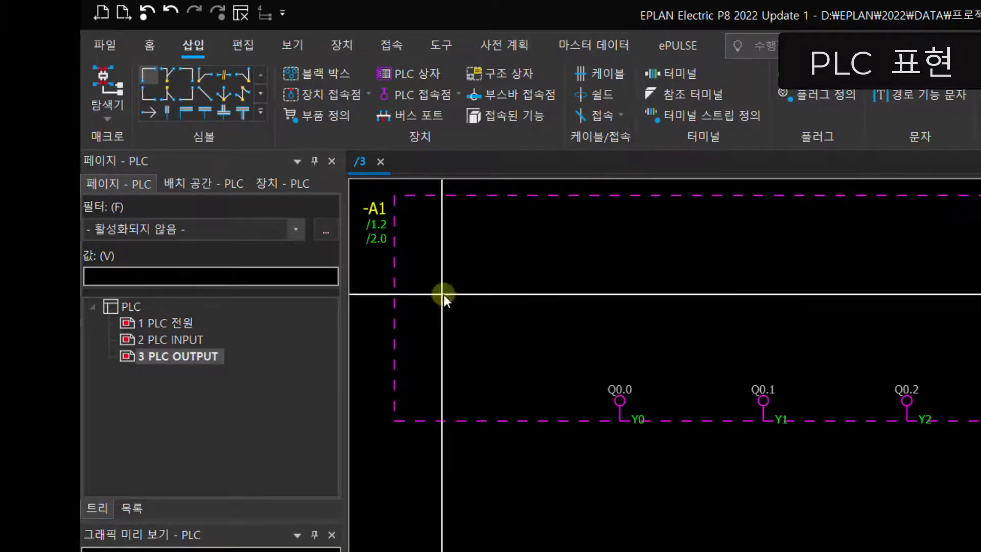
Step: Place a card power supply connection point (PLC 카드 전원 공급) after Y2 on the box's lower edge with the designation COM
{"action": "left_click", "coordinate": [445, 96]}
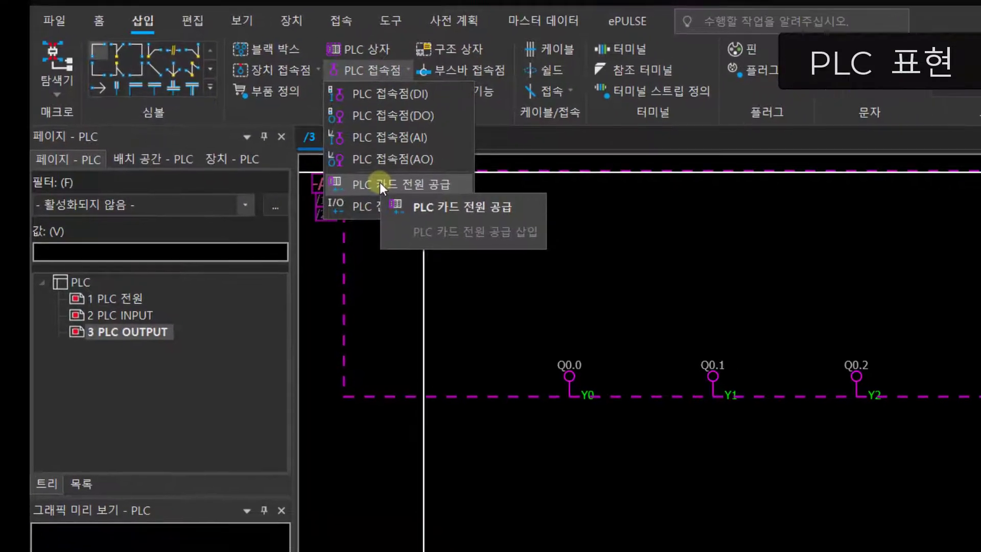
{"action": "left_click", "coordinate": [432, 209]}
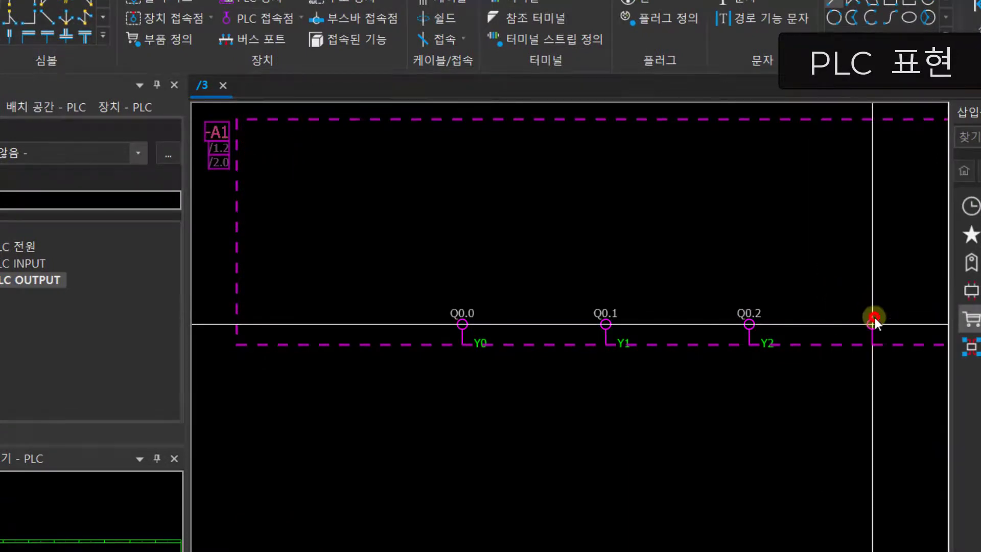
{"action": "left_click", "coordinate": [873, 322]}
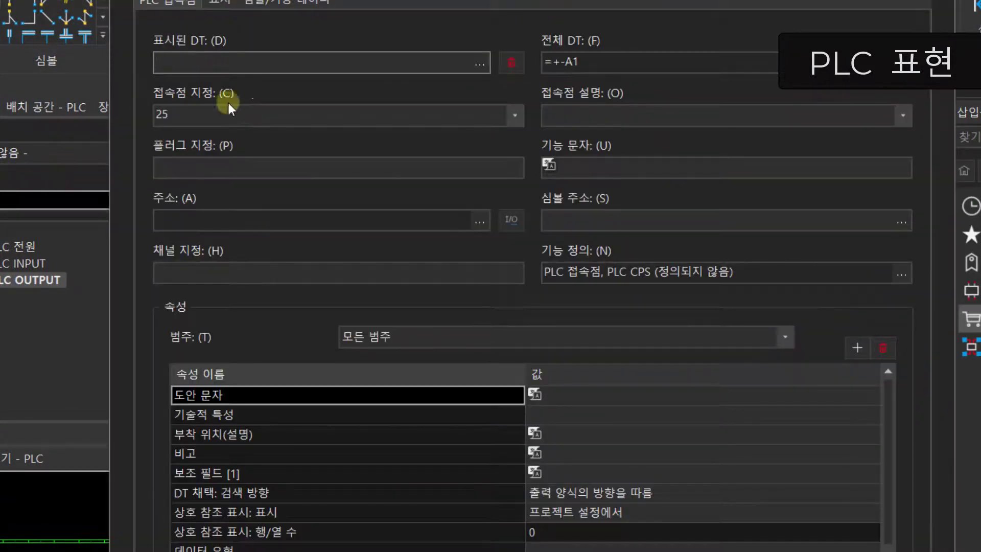
{"action": "double_click", "coordinate": [220, 107]}
{"action": "type", "text": "COM"}
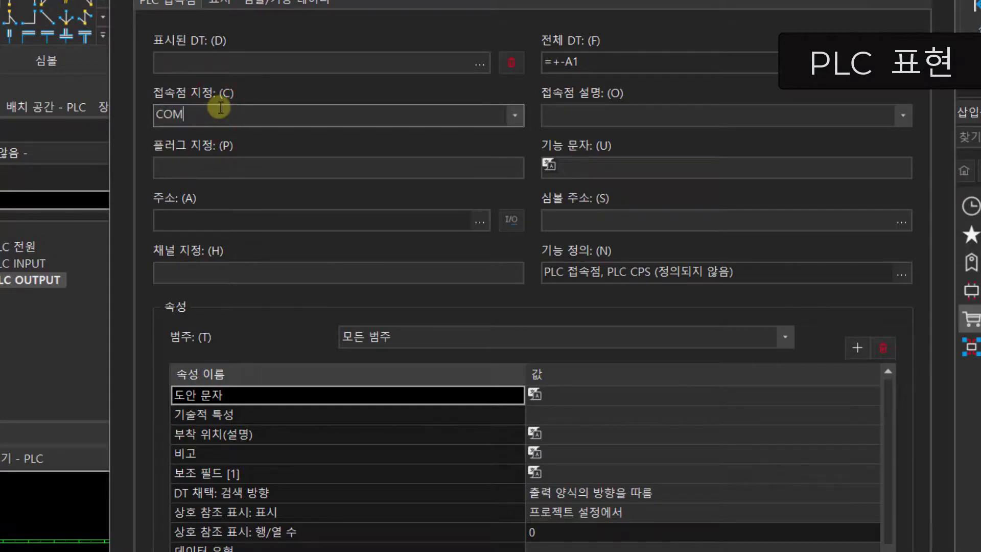
{"action": "key", "text": "Return"}
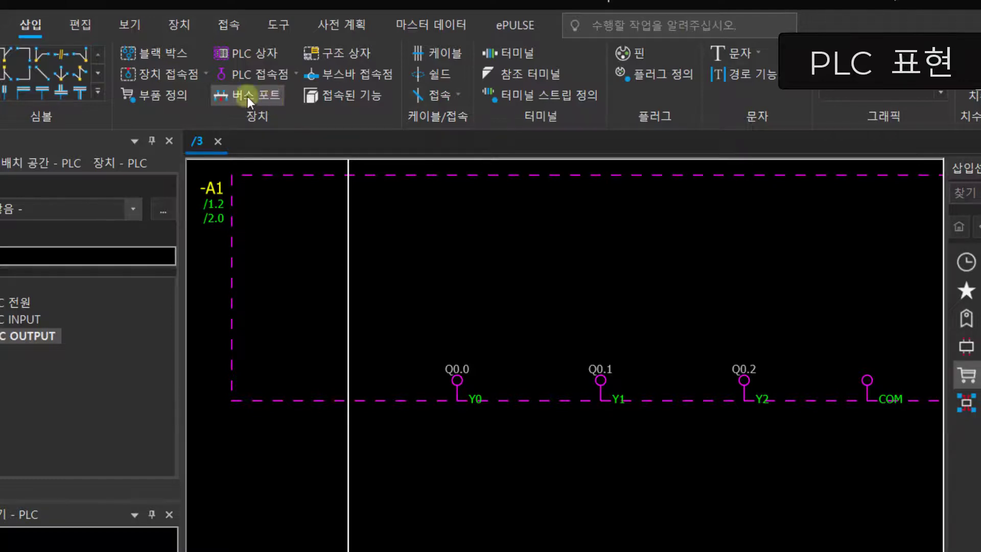
Step: Open the PLC navigator and expand the structure without identifiers down to the functions of A1
{"action": "left_click", "coordinate": [180, 24]}
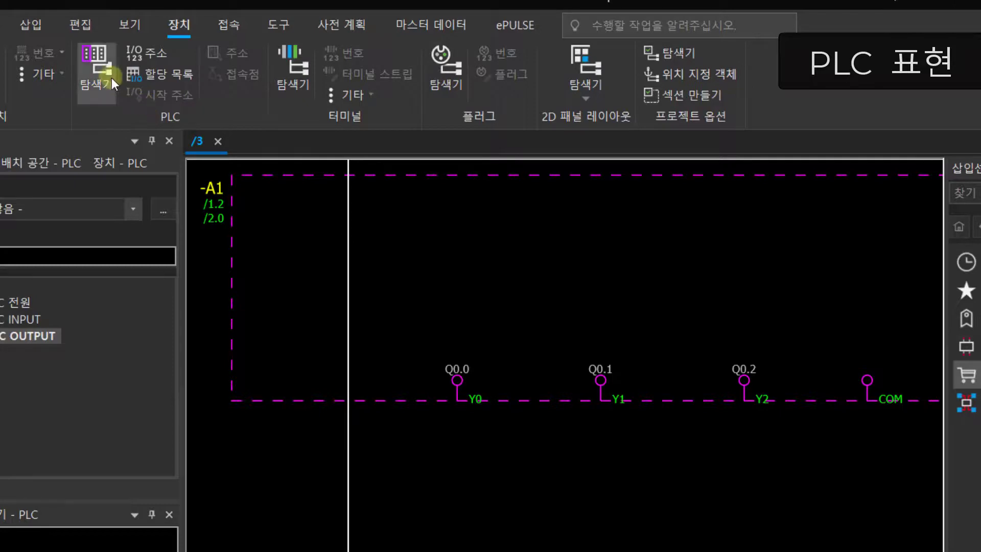
{"action": "left_click", "coordinate": [97, 57]}
{"action": "left_click", "coordinate": [97, 57]}
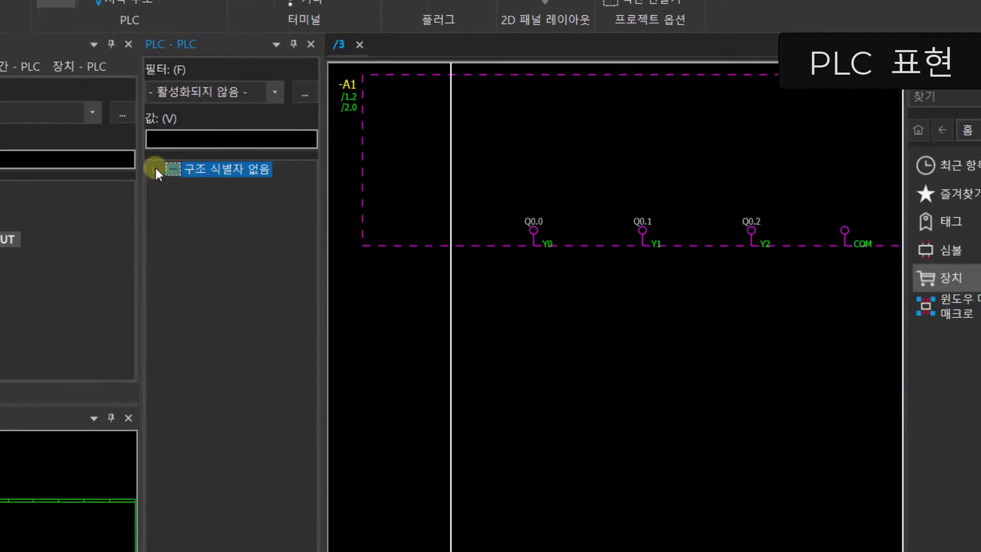
{"action": "left_click", "coordinate": [155, 167]}
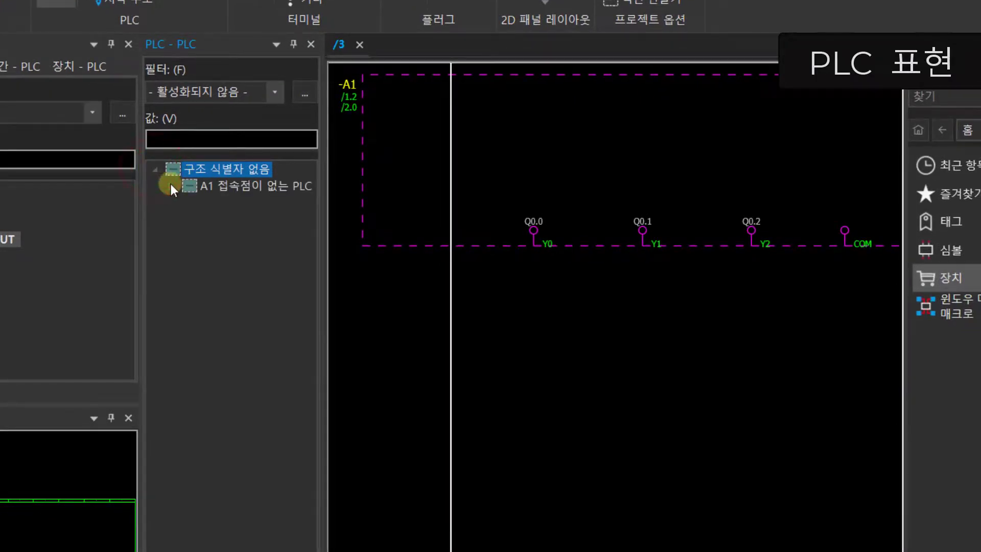
{"action": "left_click", "coordinate": [171, 186]}
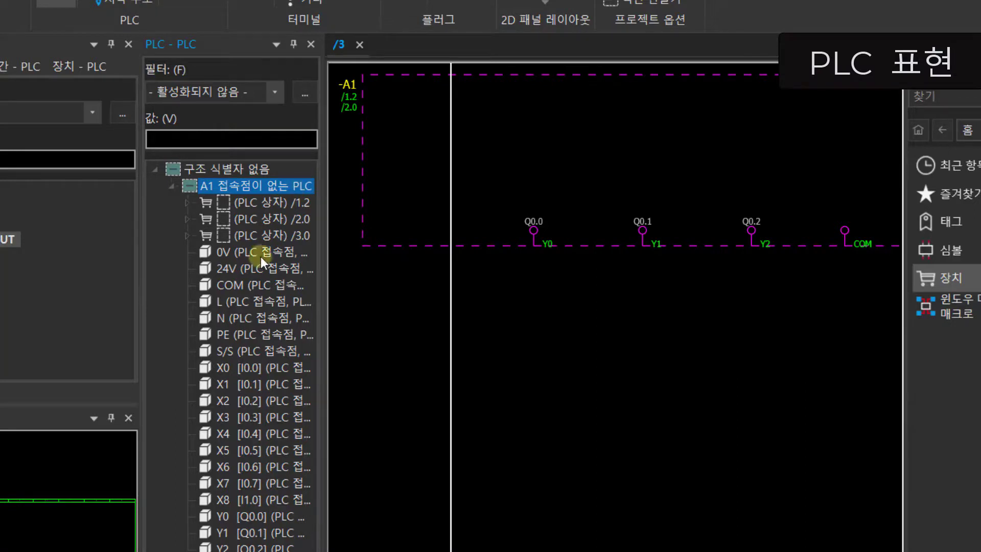
Step: Turn off the main function (주 기능) for the A1 PLC boxes at /2.0 and /3.0 together
{"action": "left_click", "coordinate": [260, 234]}
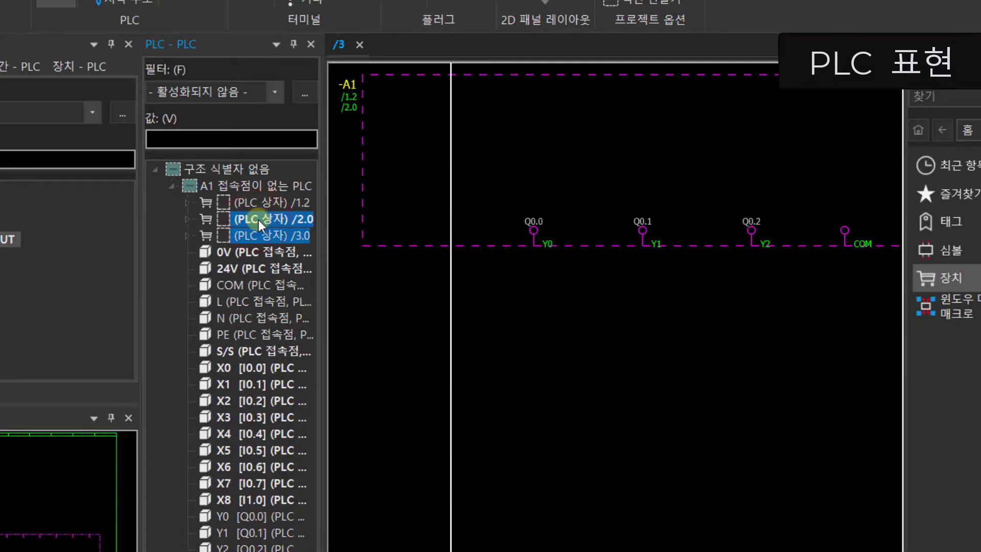
{"action": "double_click", "coordinate": [258, 220]}
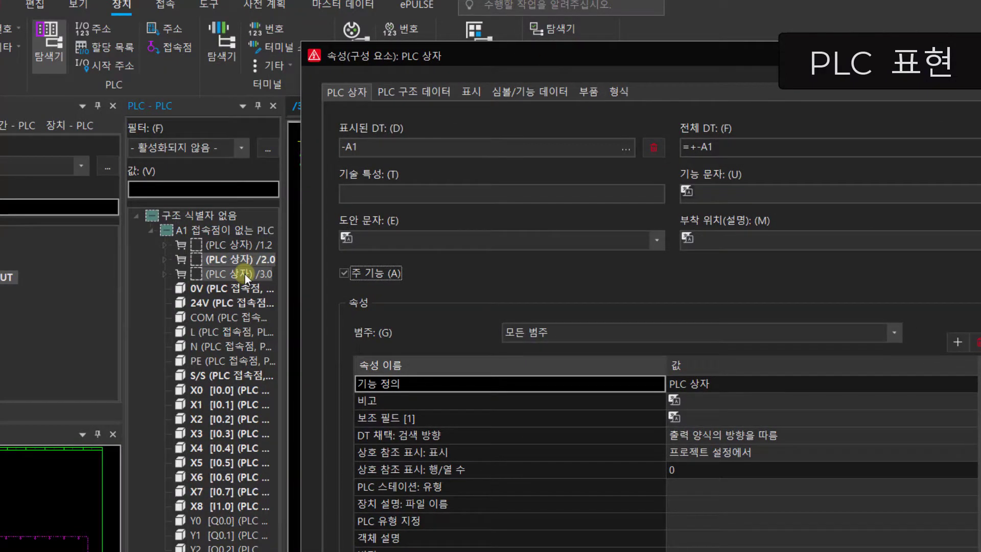
{"action": "left_click", "coordinate": [342, 272]}
{"action": "key", "text": "Return"}
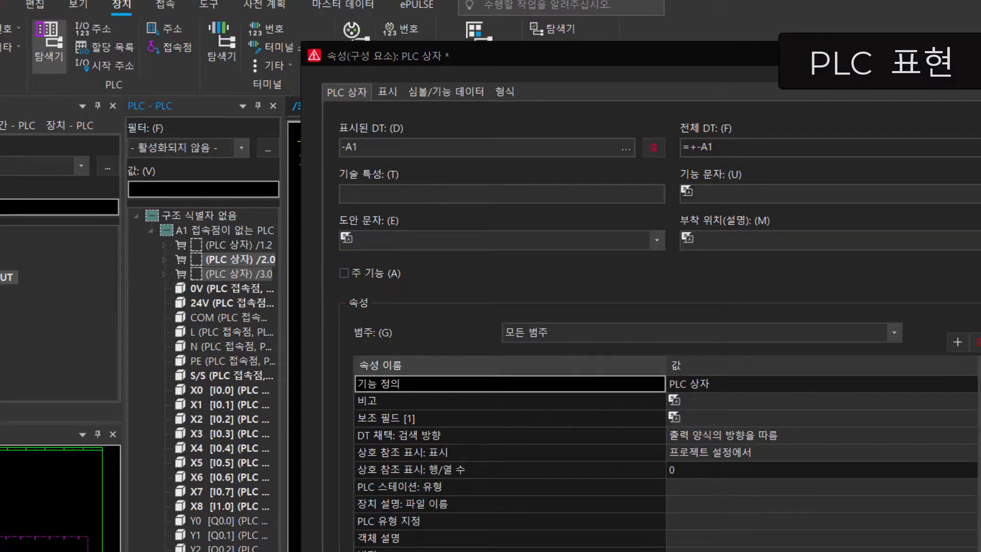
Step: Follow the /1.2 cross-reference of the page 3 PLC box to the main A1 box on page 1 and examine it
{"action": "middle_click_drag", "start_coordinate": [391, 342], "coordinate": [438, 439]}
{"action": "scroll", "coordinate": [301, 271], "scroll_direction": "up", "scroll_amount": 2}
{"action": "middle_click_drag", "start_coordinate": [409, 232], "coordinate": [455, 344]}
{"action": "scroll", "coordinate": [420, 335], "scroll_direction": "up", "scroll_amount": 5}
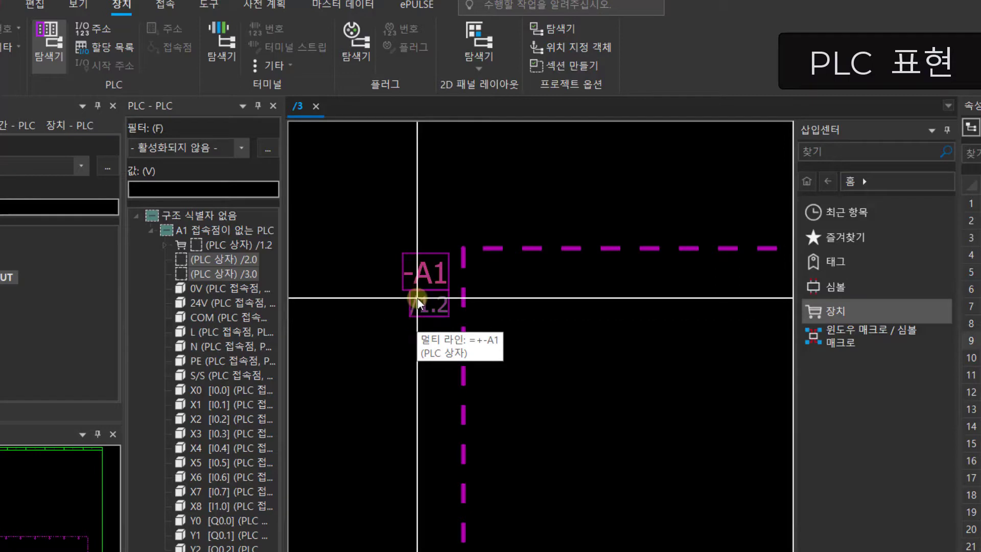
{"action": "left_click", "coordinate": [419, 292]}
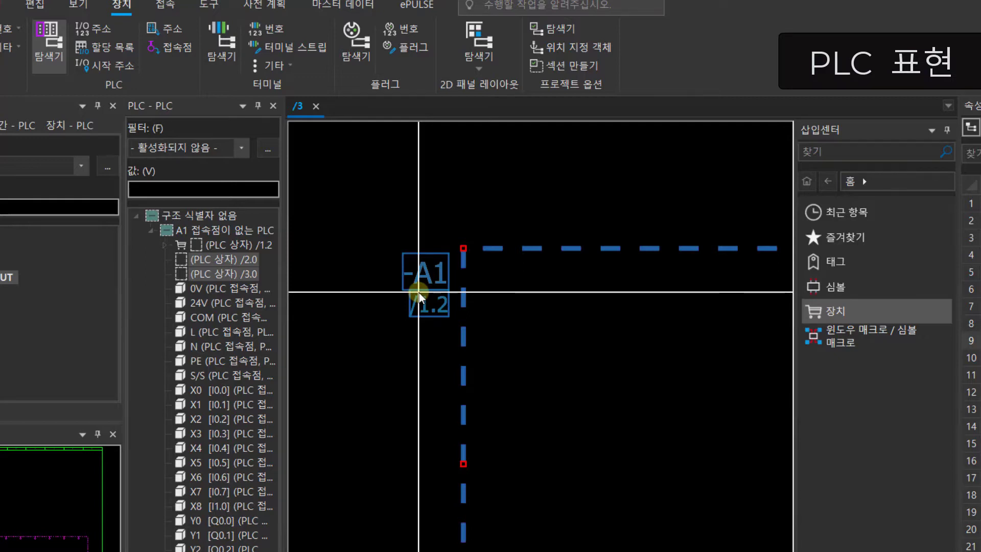
{"action": "key", "text": "f"}
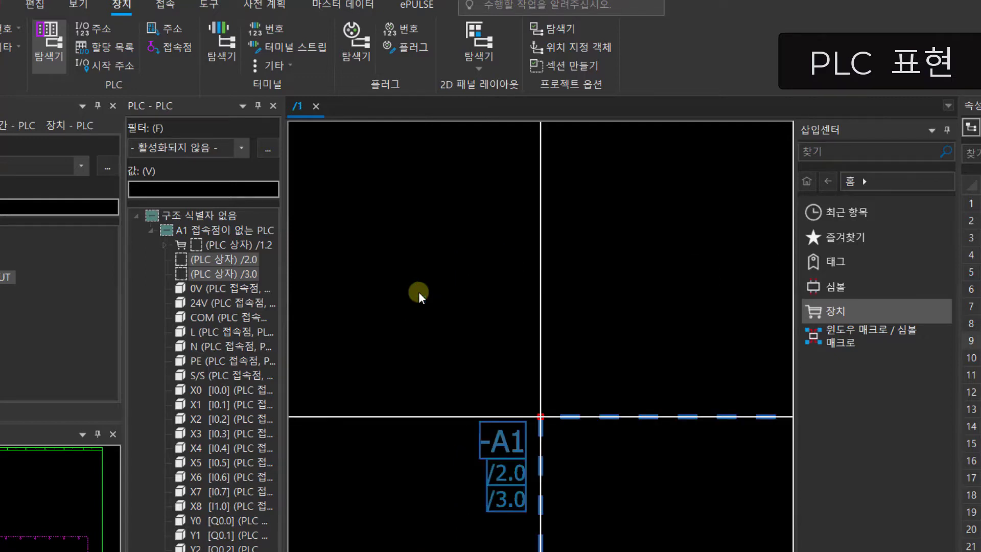
{"action": "left_click", "coordinate": [512, 370]}
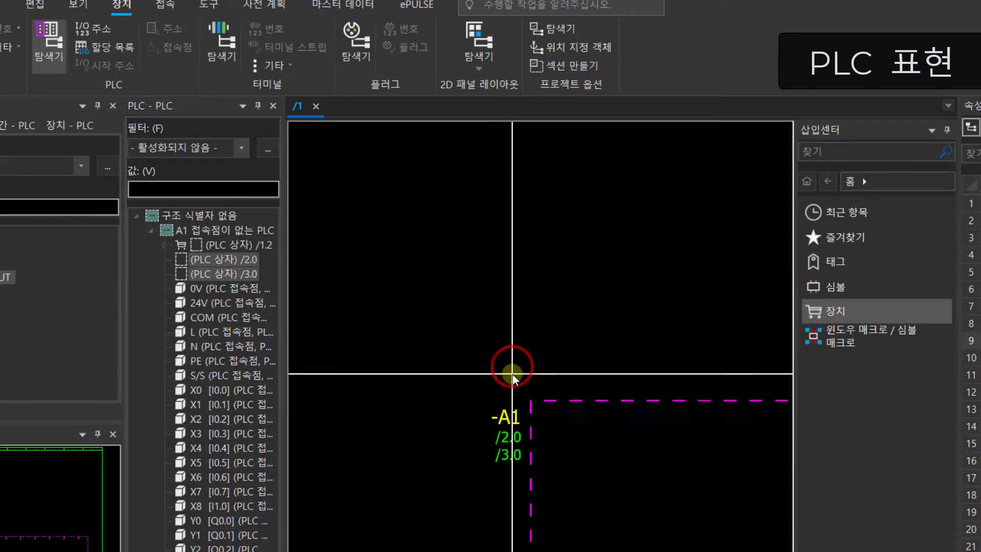
{"action": "scroll", "coordinate": [518, 396], "scroll_direction": "down", "scroll_amount": 5}
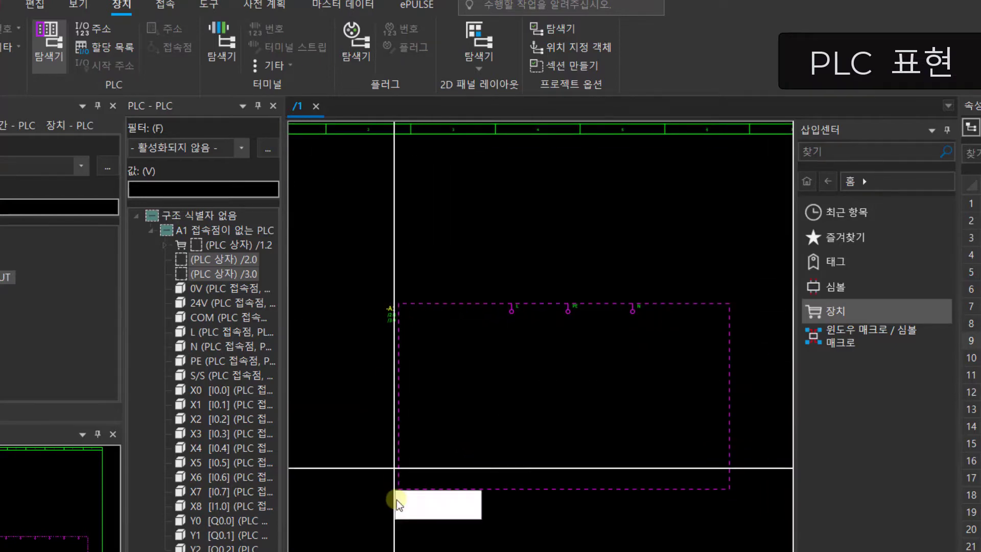